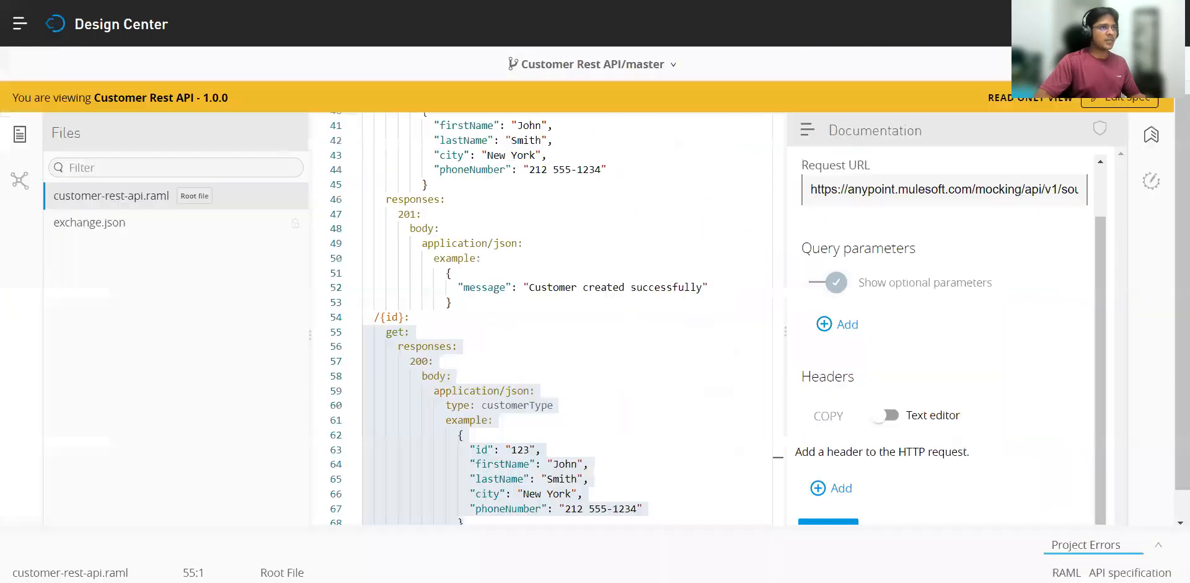
Examine the customerType definition and its properties at the start of customer-rest-api.raml
scroll(494, 338, "up", 10)
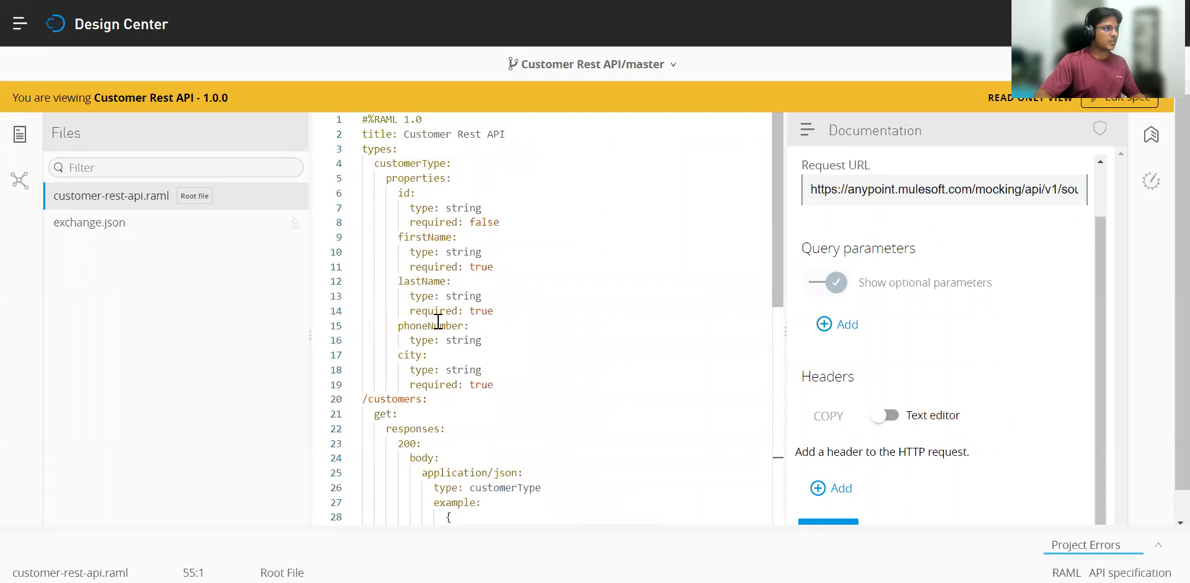
left_click_drag(501, 385, 345, 148)
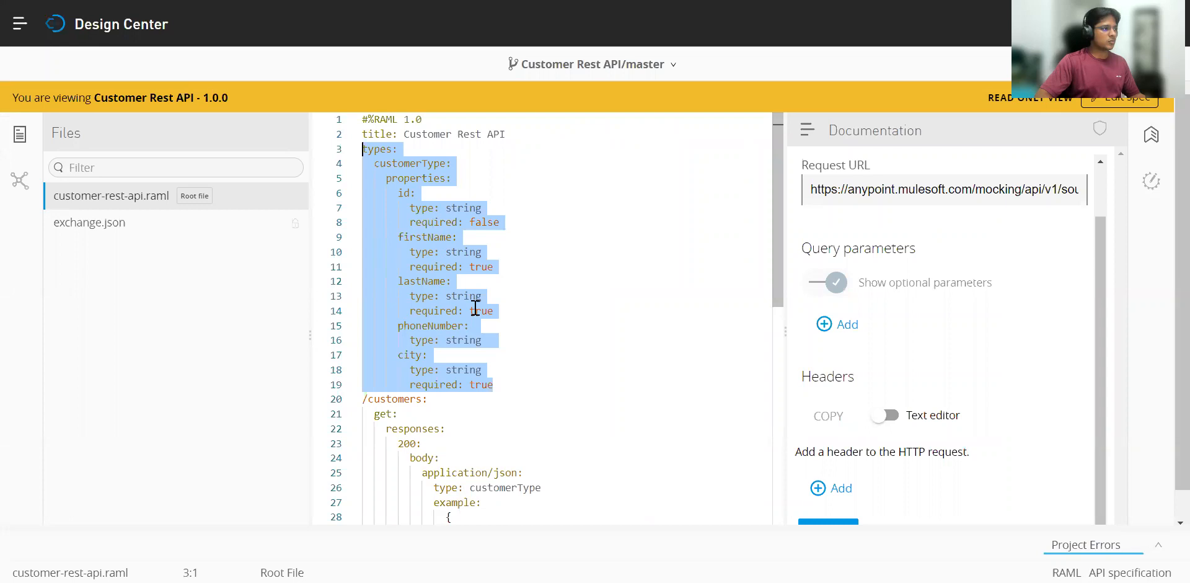
scroll(517, 349, "down", 1)
left_click_drag(502, 336, 332, 110)
scroll(478, 399, "down", 3)
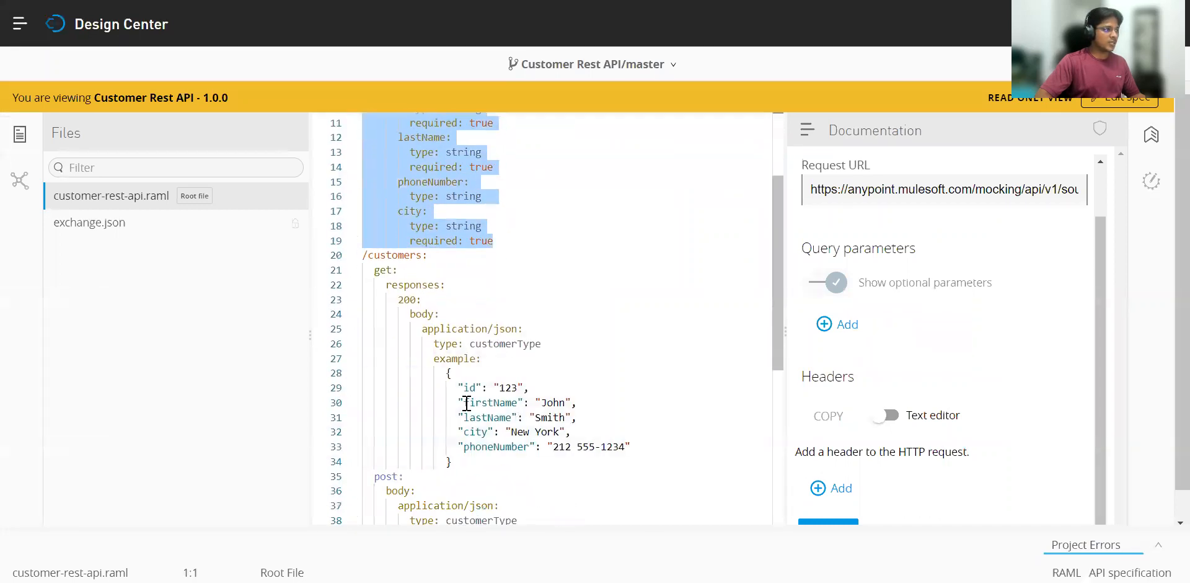
Examine how the GET and POST methods of /customers use customerType, including the POST request's example body
scroll(472, 400, "down", 1)
double_click(487, 295)
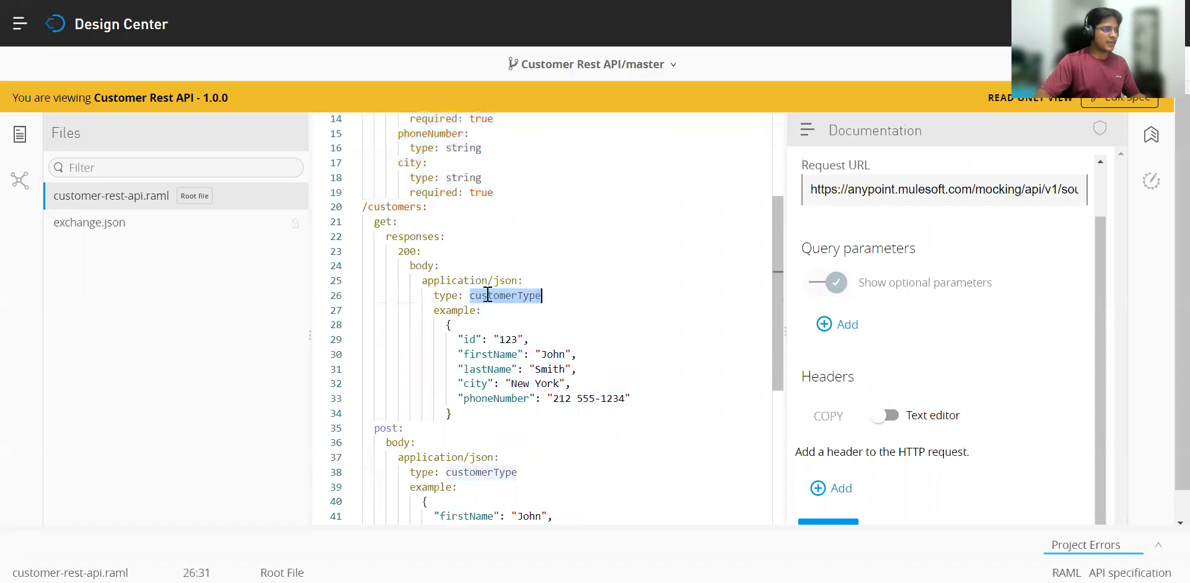
scroll(477, 307, "down", 3)
double_click(465, 331)
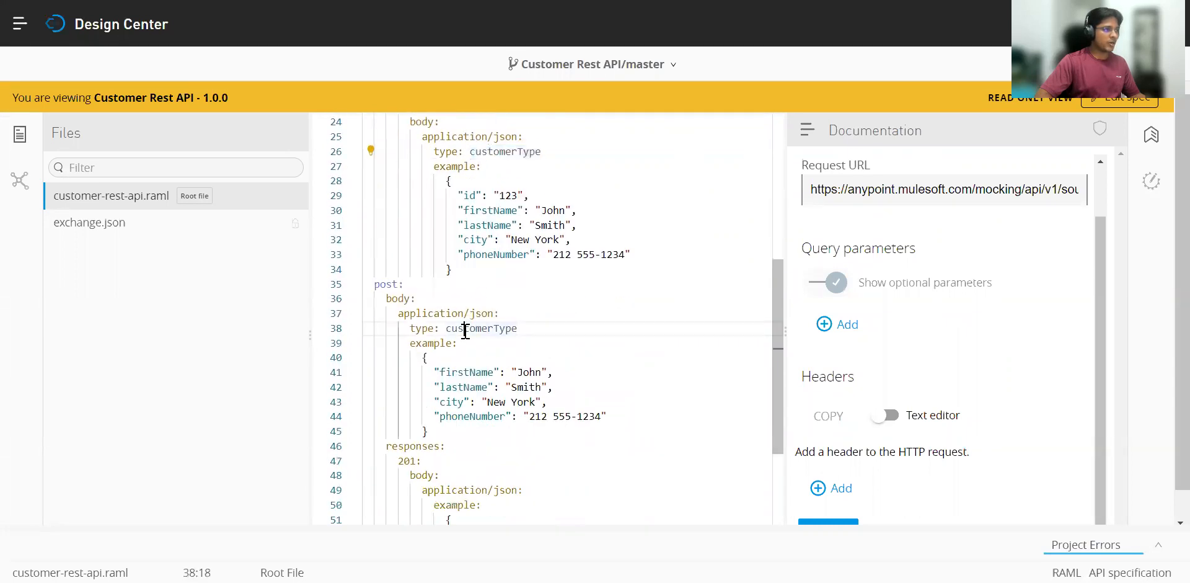
left_click_drag(434, 439, 353, 367)
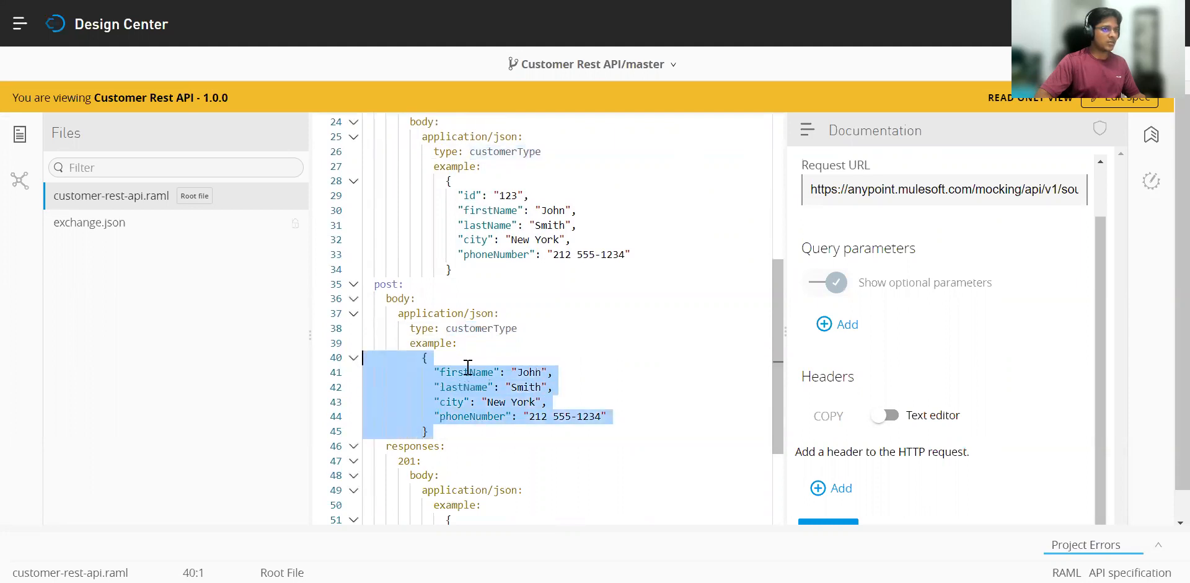
scroll(531, 266, "down", 3)
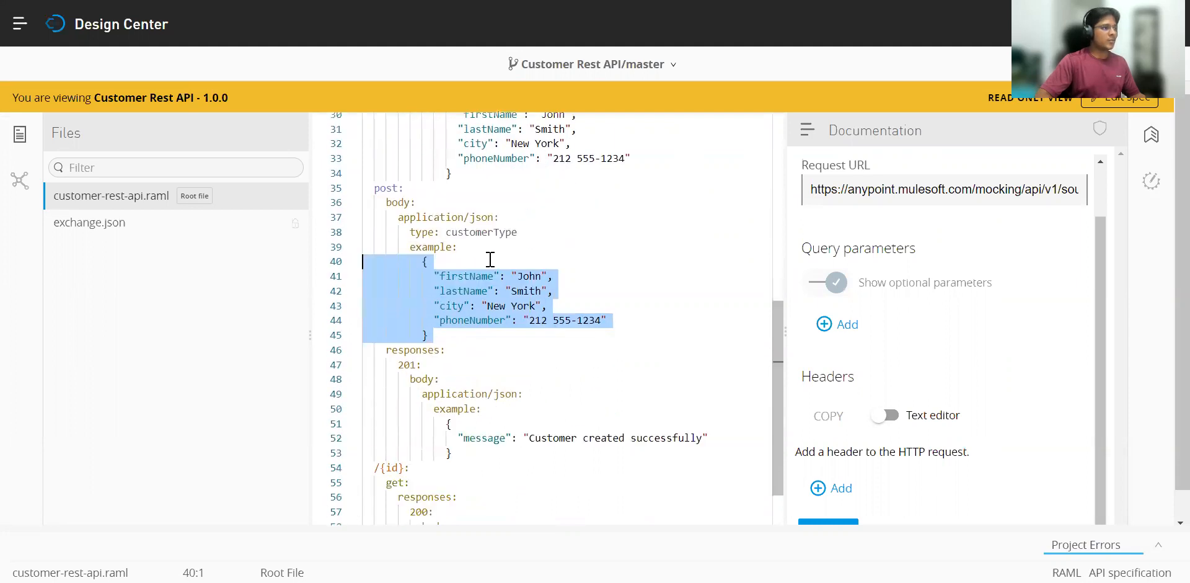
scroll(547, 404, "down", 2)
Review the /customers resource path and the endpoints nested beneath it in the RAML specification
scroll(466, 397, "up", 9)
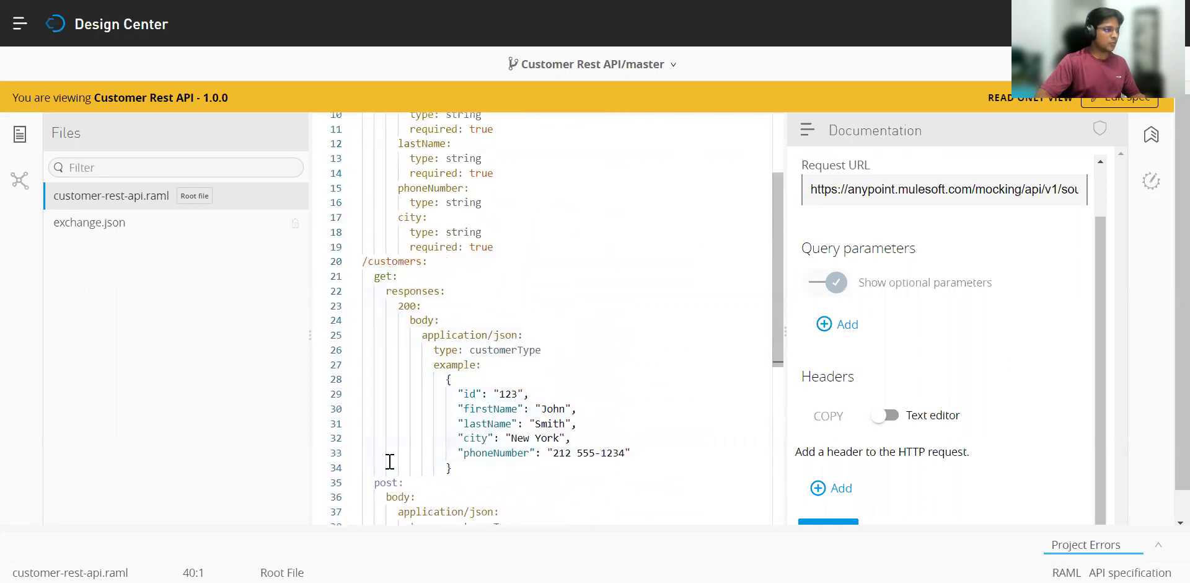
double_click(395, 260)
scroll(381, 444, "down", 7)
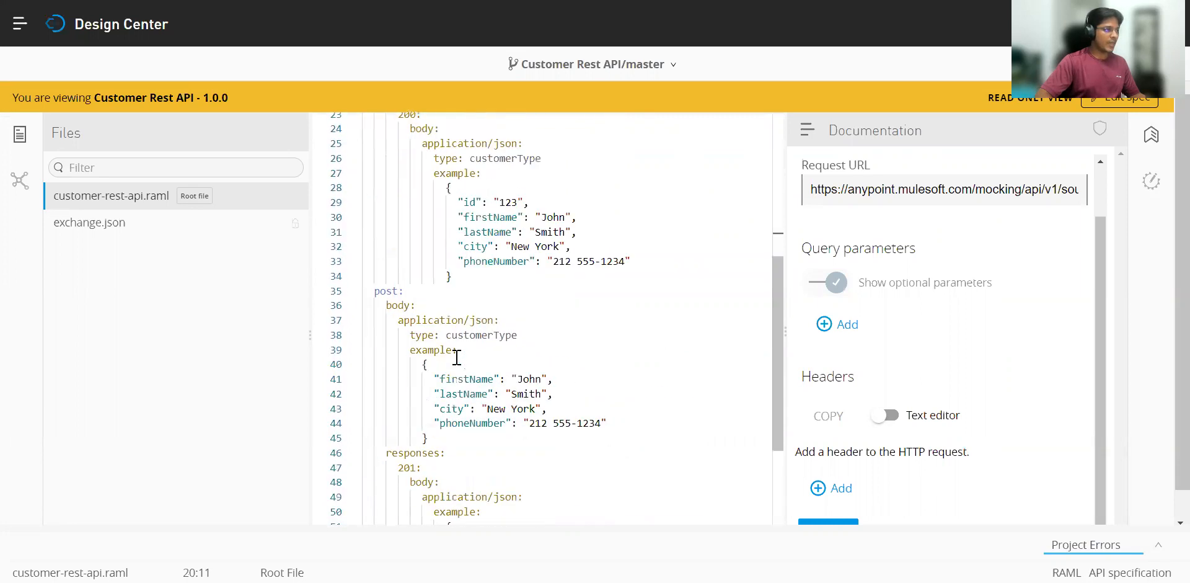
scroll(381, 443, "down", 3)
left_click_drag(415, 331, 364, 332)
scroll(499, 468, "down", 1)
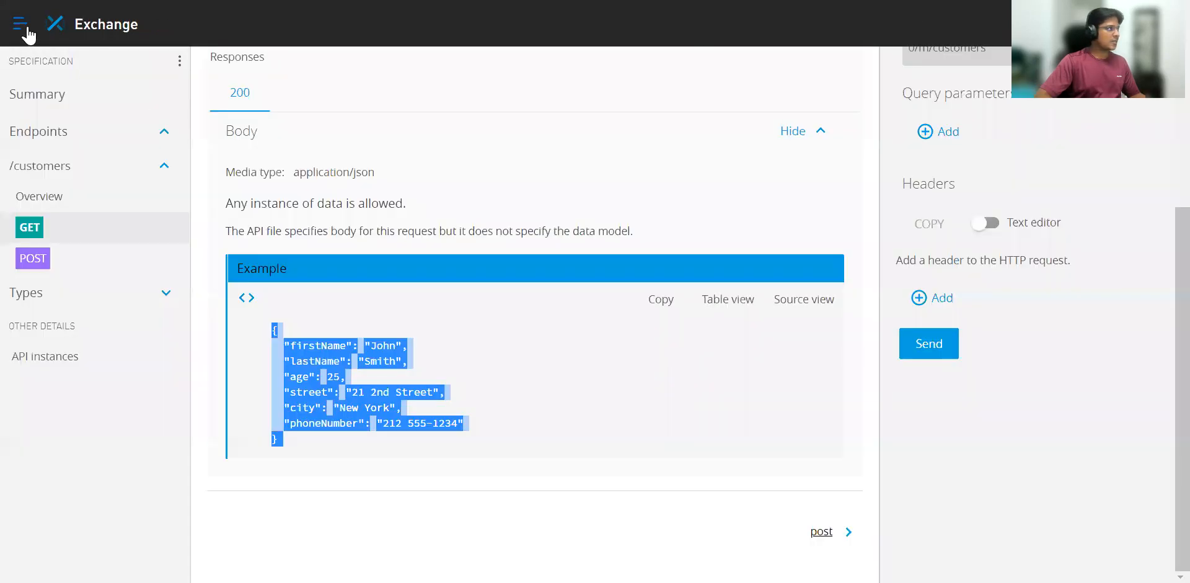
Switch to Exchange and review the Customer Rest API asset page with its GET /customers documentation
left_click(28, 34)
left_click(663, 175)
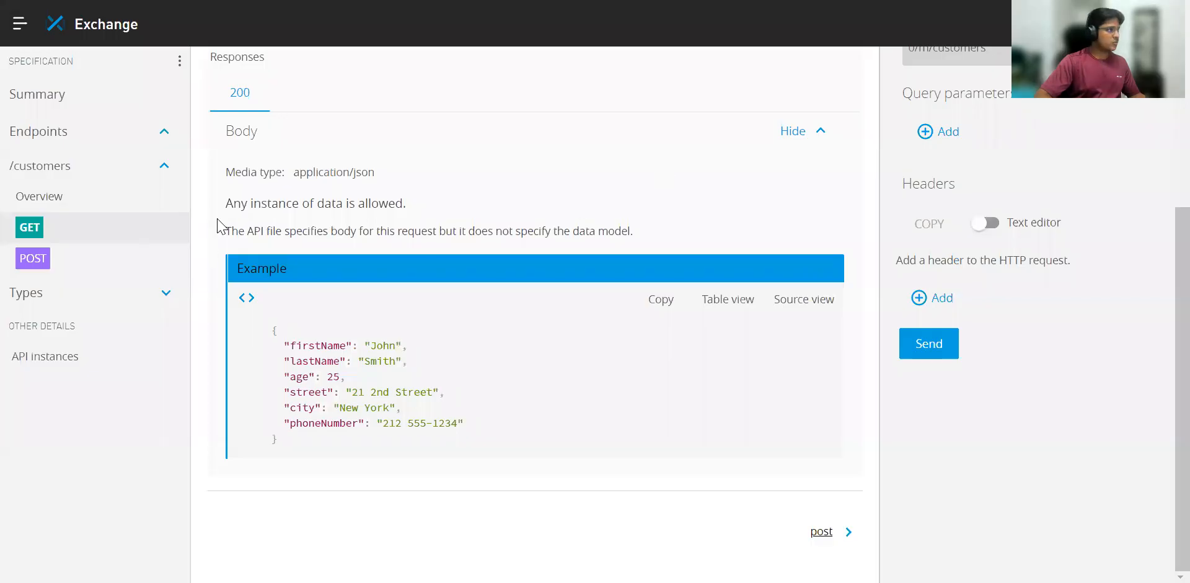
scroll(71, 273, "up", 4)
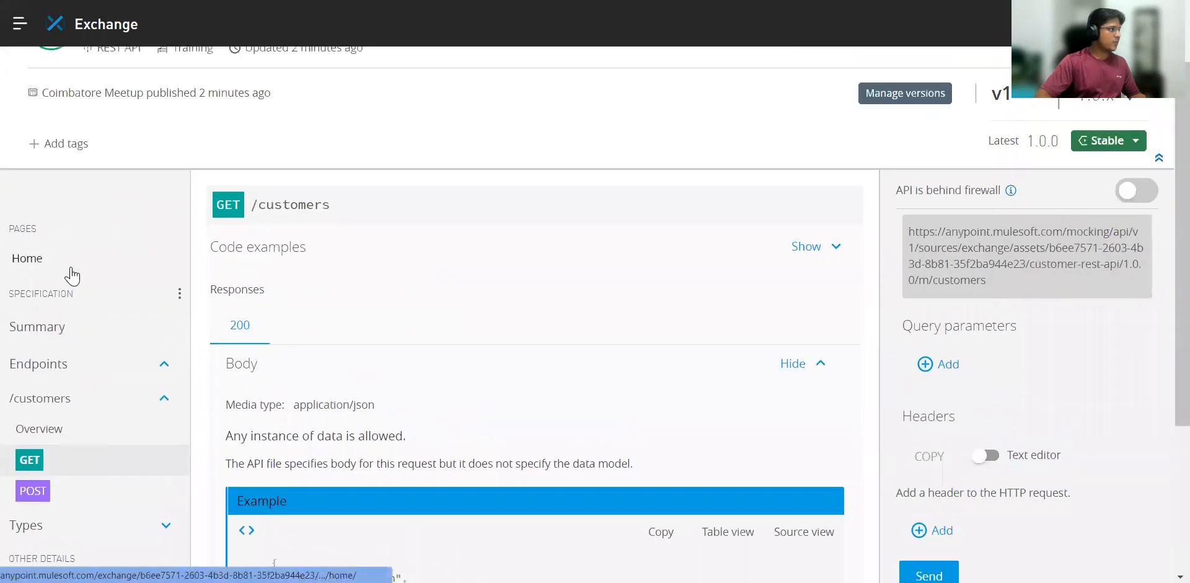
scroll(71, 274, "up", 2)
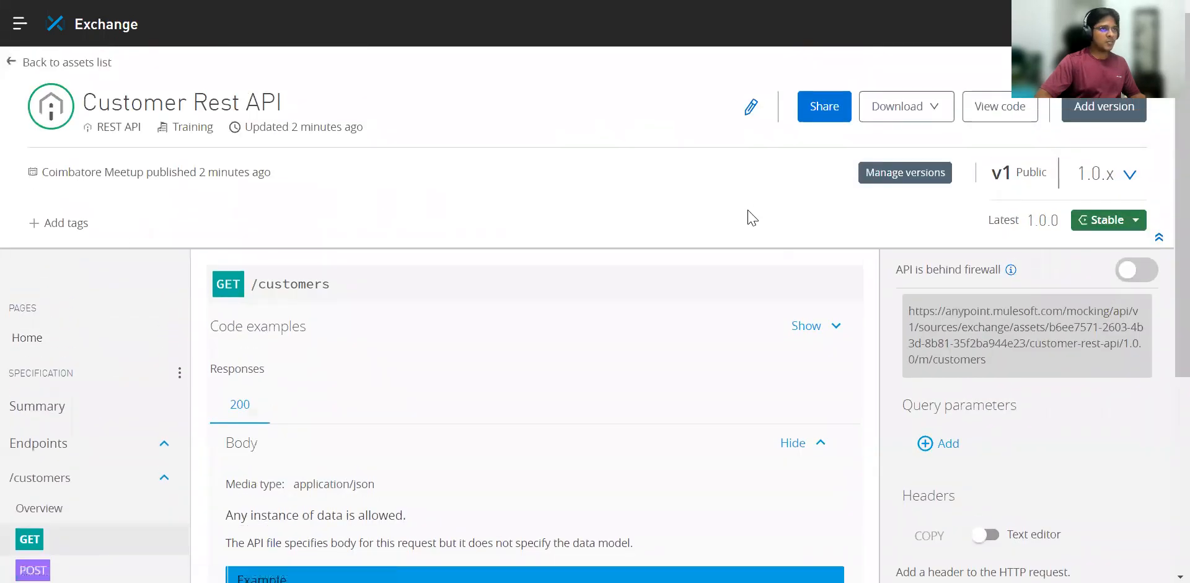
scroll(752, 219, "down", 2)
scroll(747, 224, "up", 2)
scroll(789, 247, "down", 1)
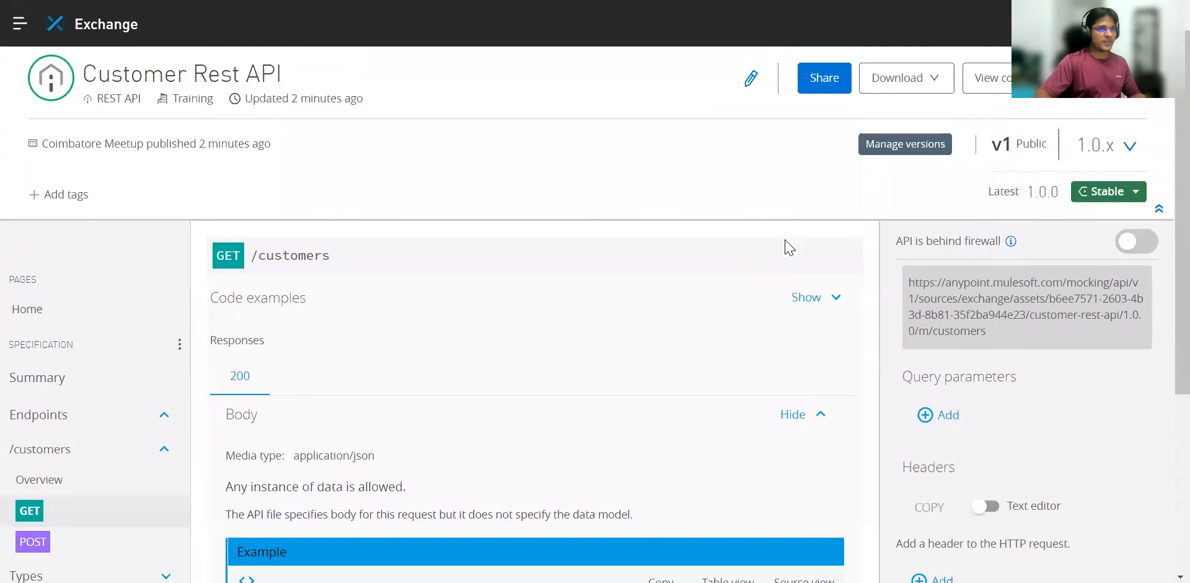
scroll(789, 246, "down", 1)
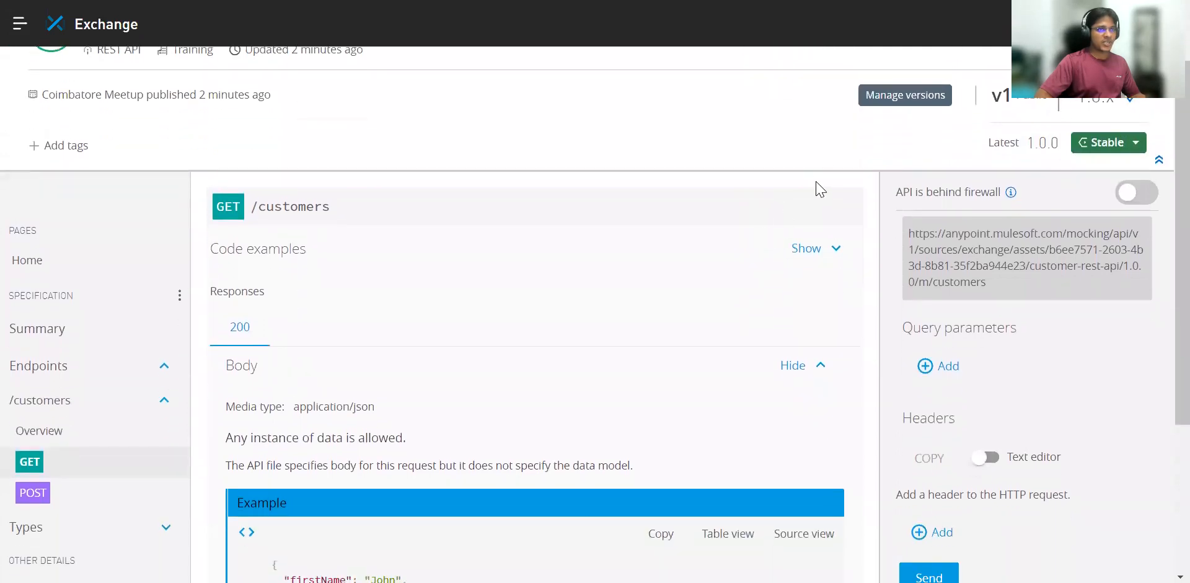
Examine the lifecycle states available for version 1.0.0 of Customer Rest API and its GET response example
left_click(1135, 142)
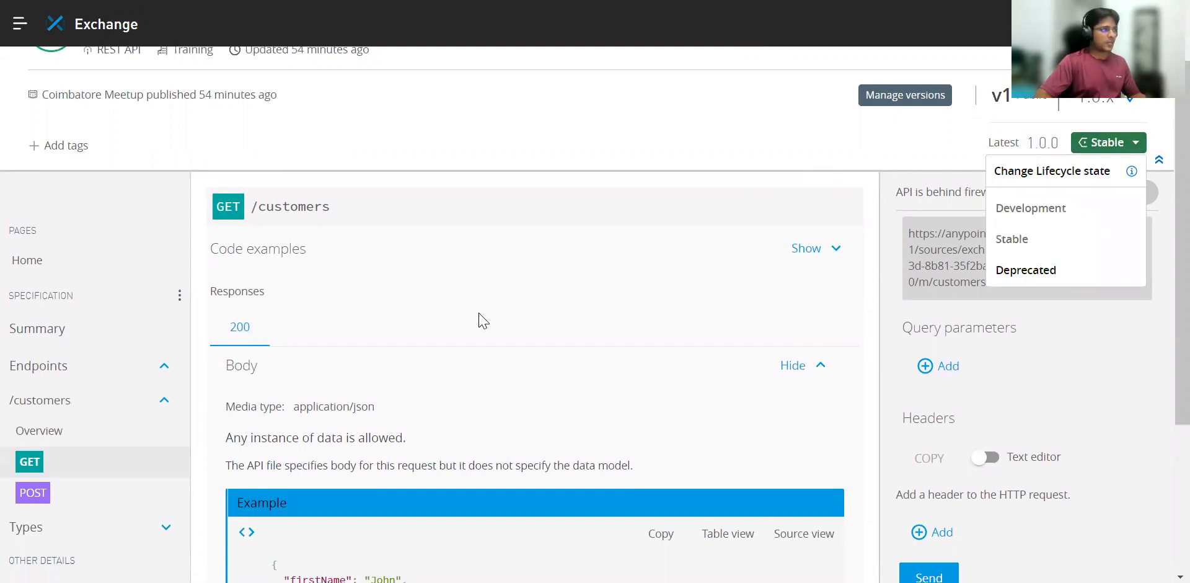
scroll(387, 313, "down", 4)
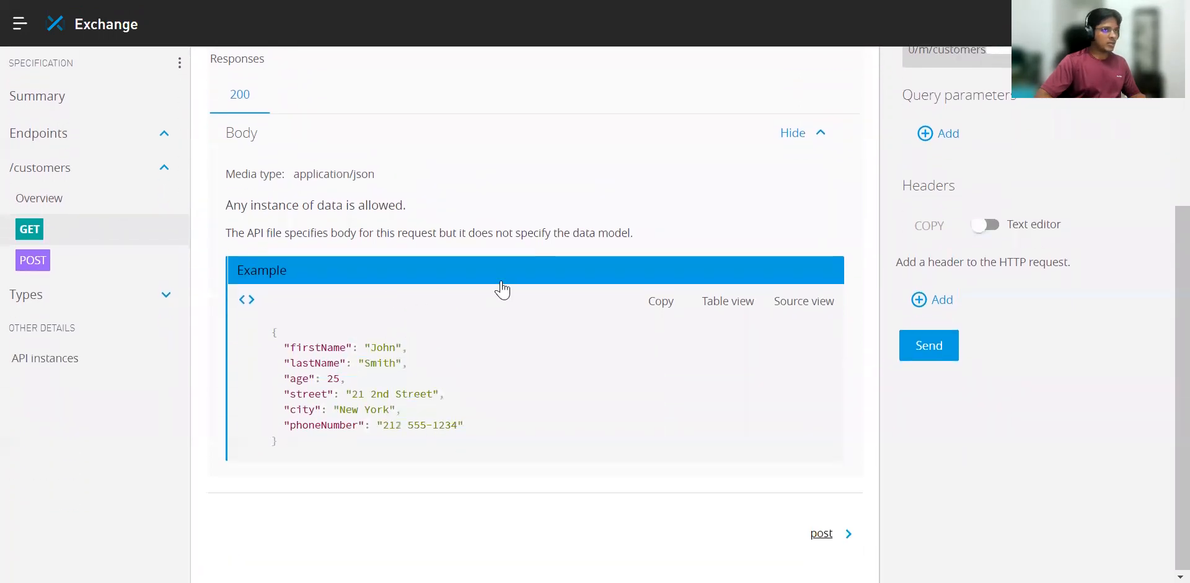
scroll(502, 285, "up", 4)
scroll(471, 286, "down", 4)
scroll(432, 288, "up", 5)
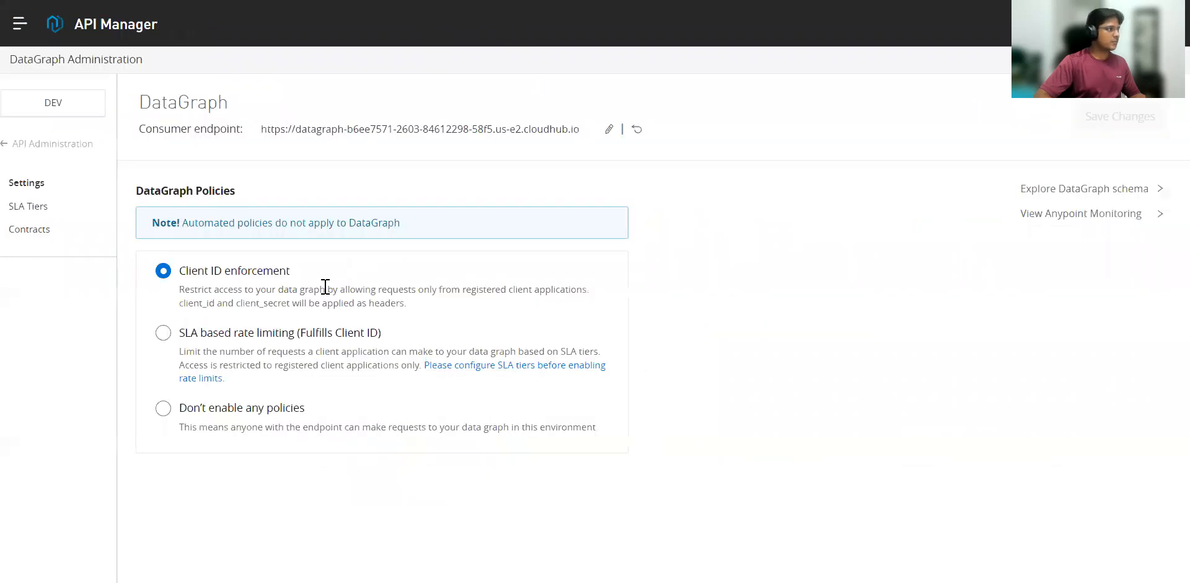
Switch from API Manager to DataGraph and start adding an API to the Dev unified schema
left_click(18, 25)
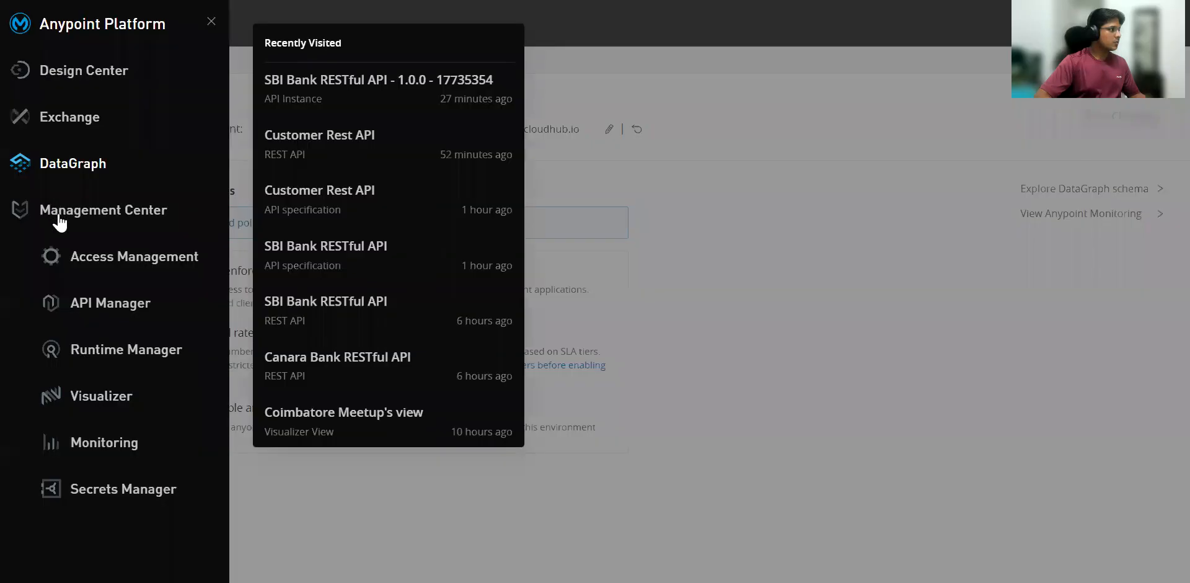
left_click(90, 166)
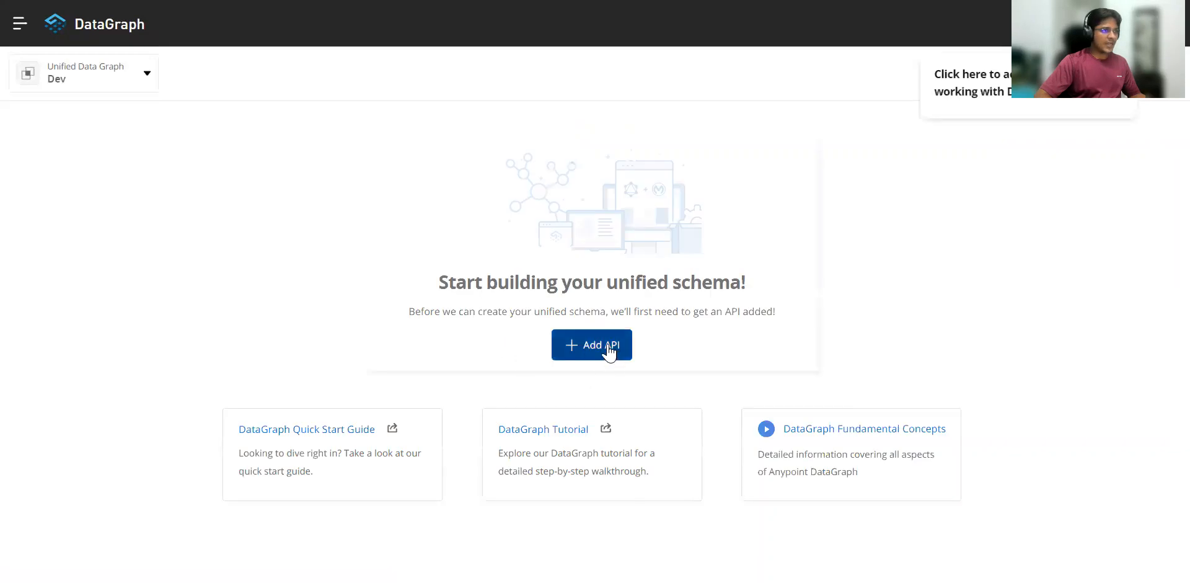
left_click(609, 351)
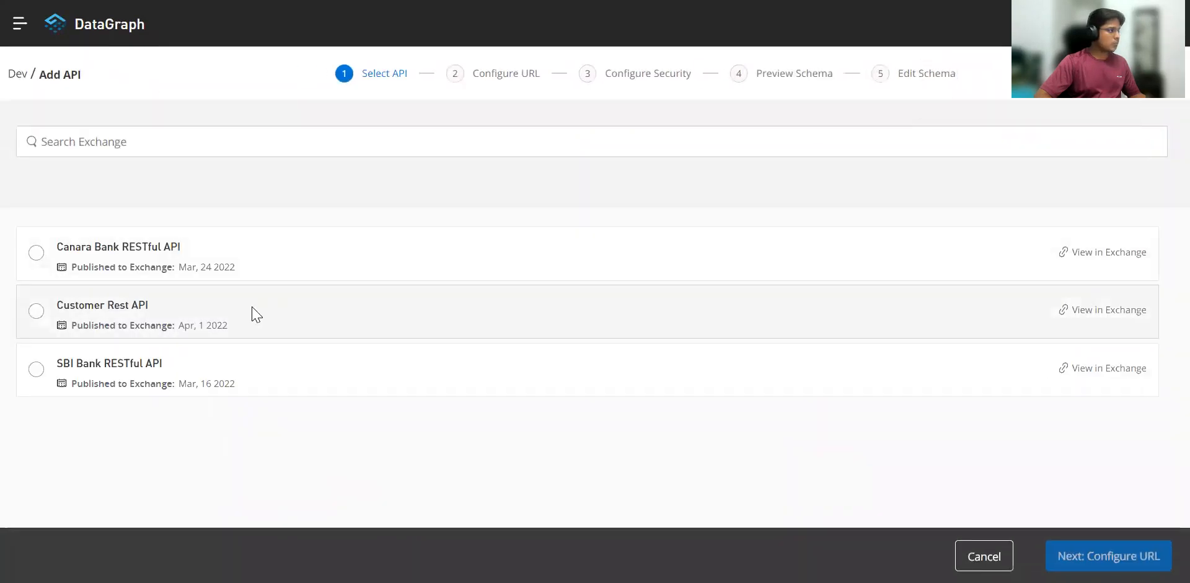
Choose Customer Rest API as the source and confirm API version v1 with asset version 1.0.1
left_click(37, 312)
left_click(1109, 555)
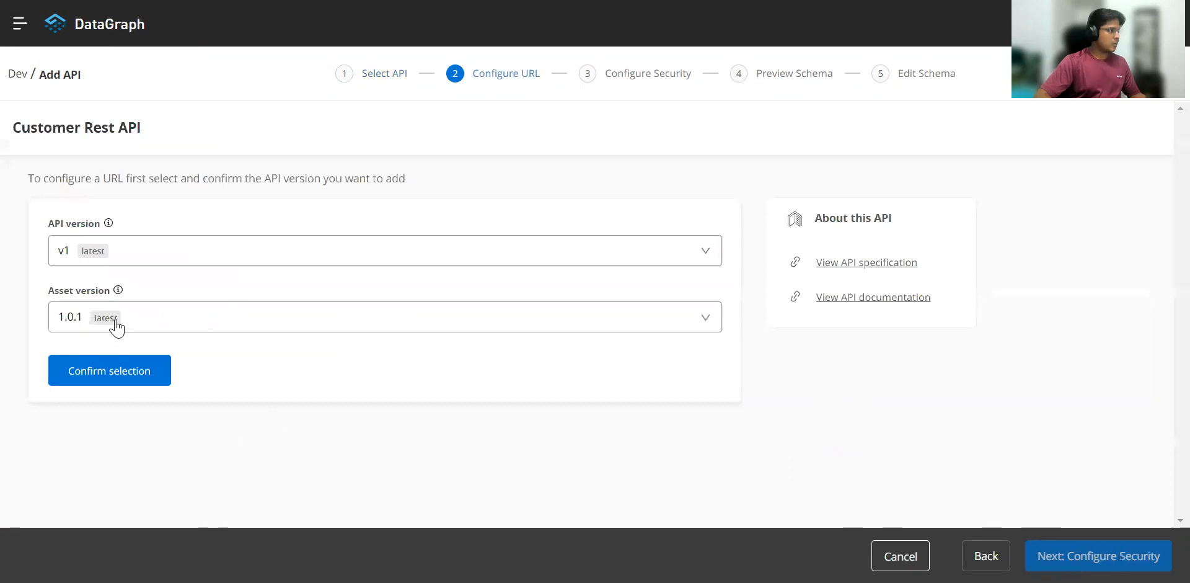
left_click(122, 380)
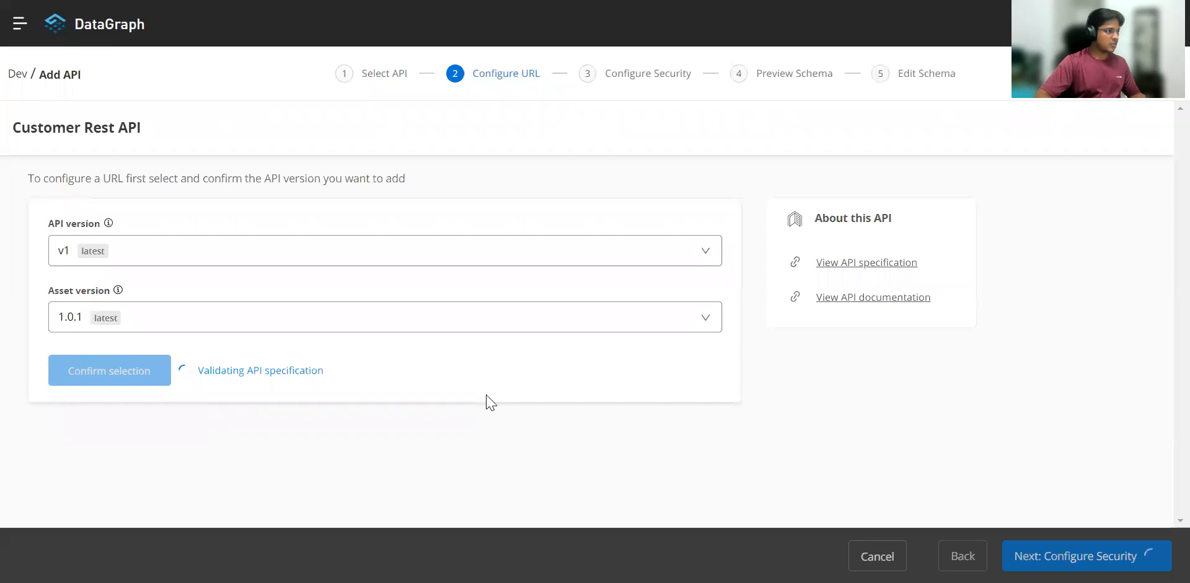
scroll(508, 397, "down", 3)
scroll(509, 398, "down", 1)
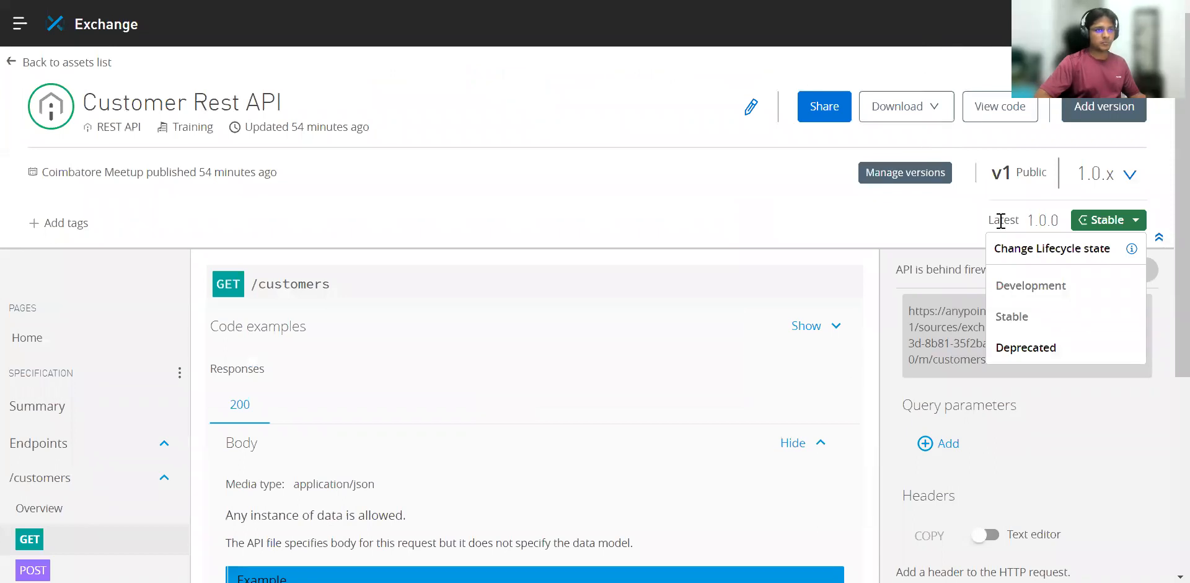
Check the Customer Rest API's mocking service base URL in Exchange, excluding the customers resource, and return to DataGraph
left_click(1000, 378)
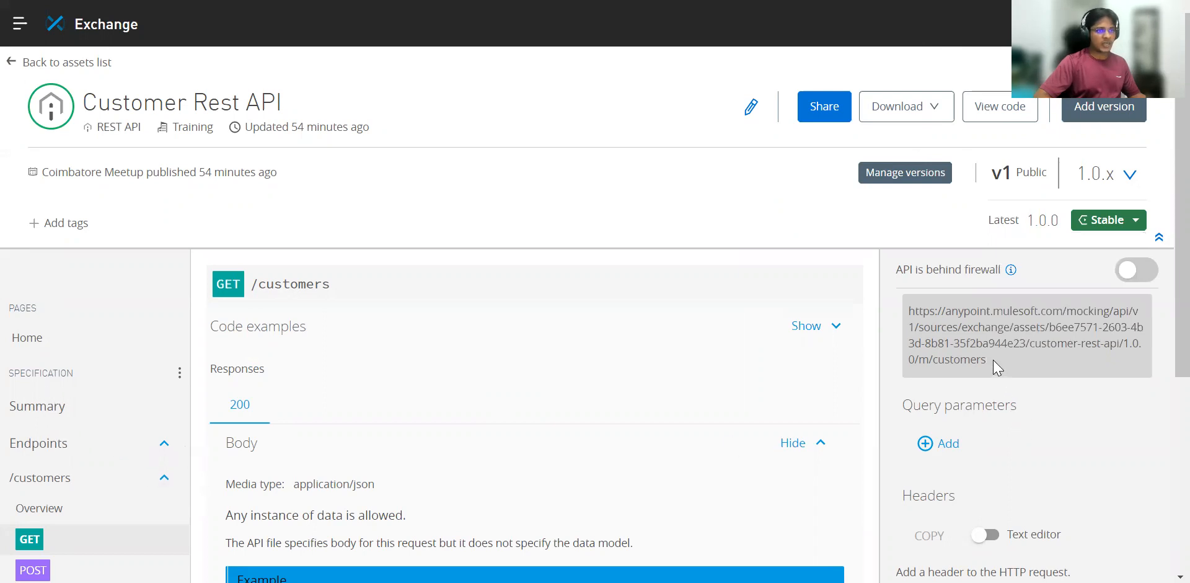
left_click_drag(994, 365, 906, 310)
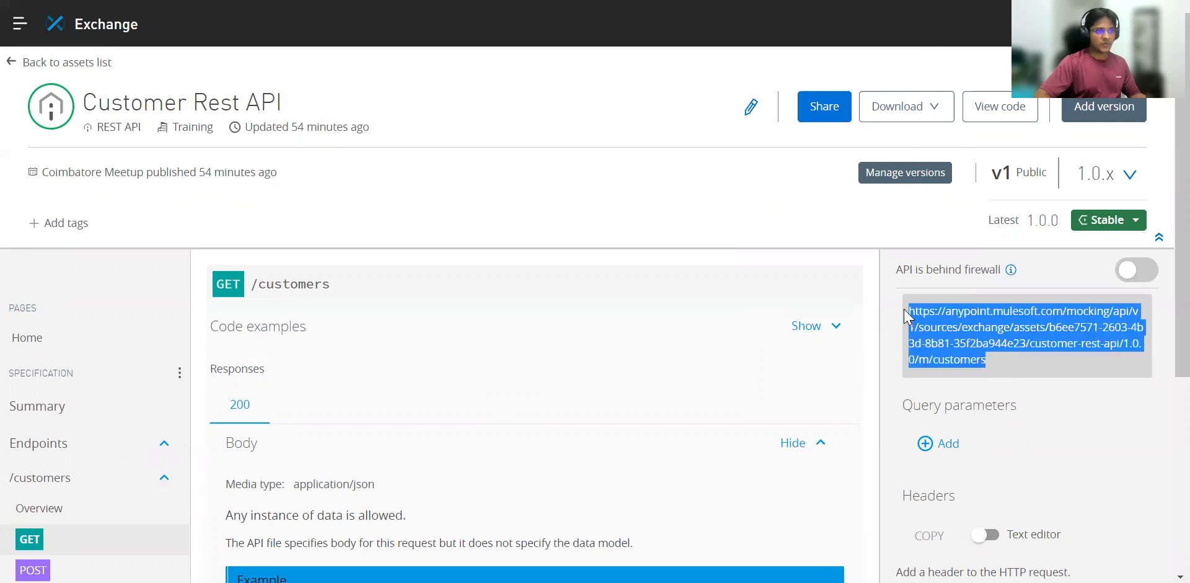
left_click(935, 363)
left_click_drag(929, 364, 907, 319)
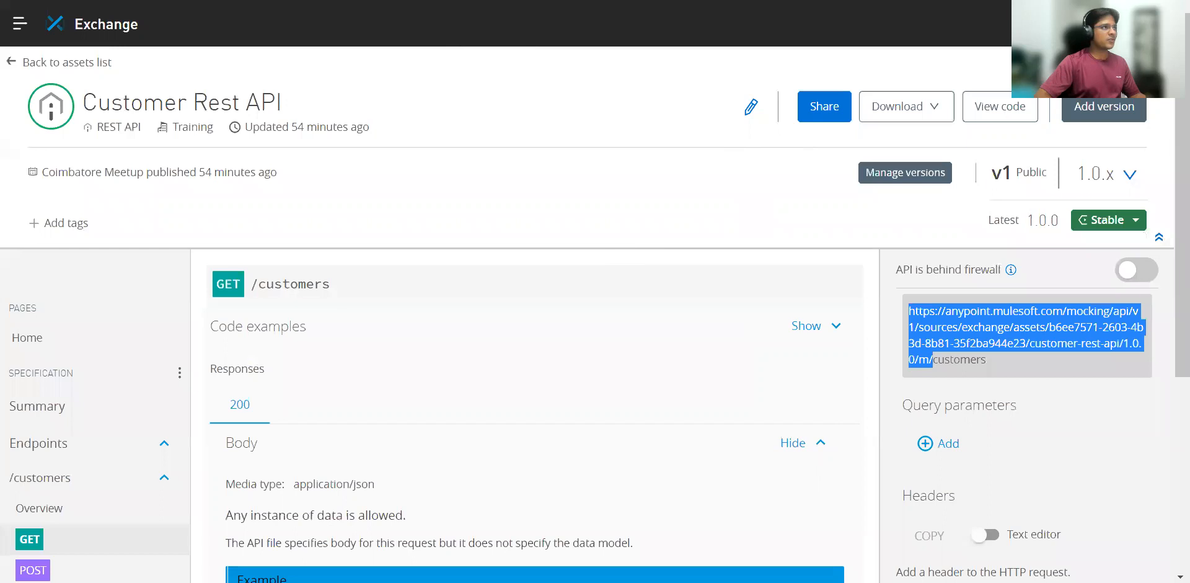
left_click(542, 1)
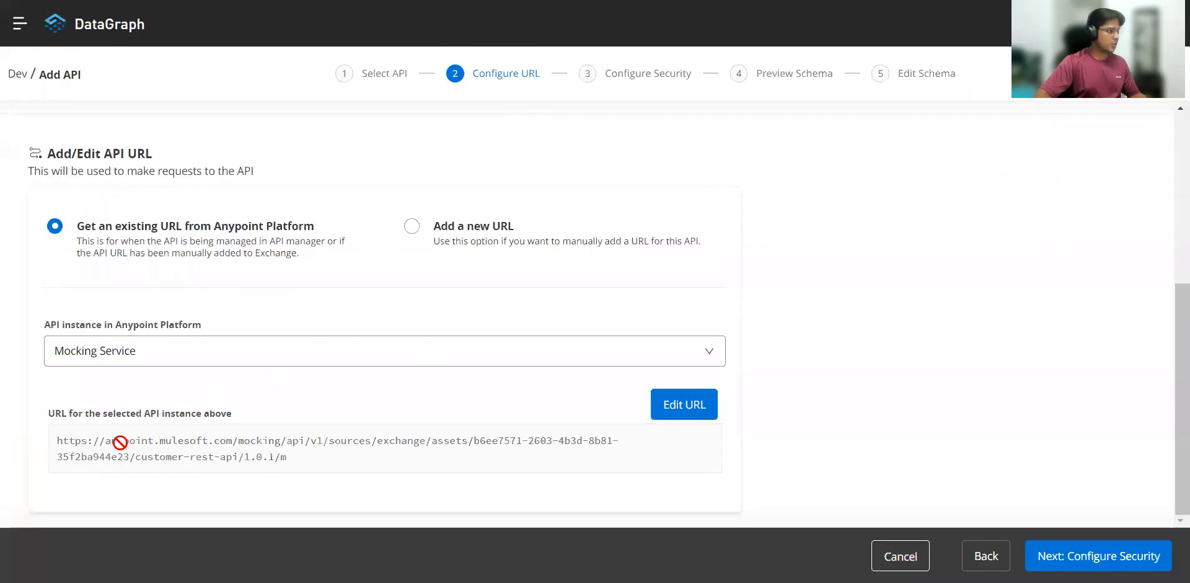
Accept the Mocking Service URL, set the authentication policy to No Auth, and continue to the schema preview
left_click(1099, 556)
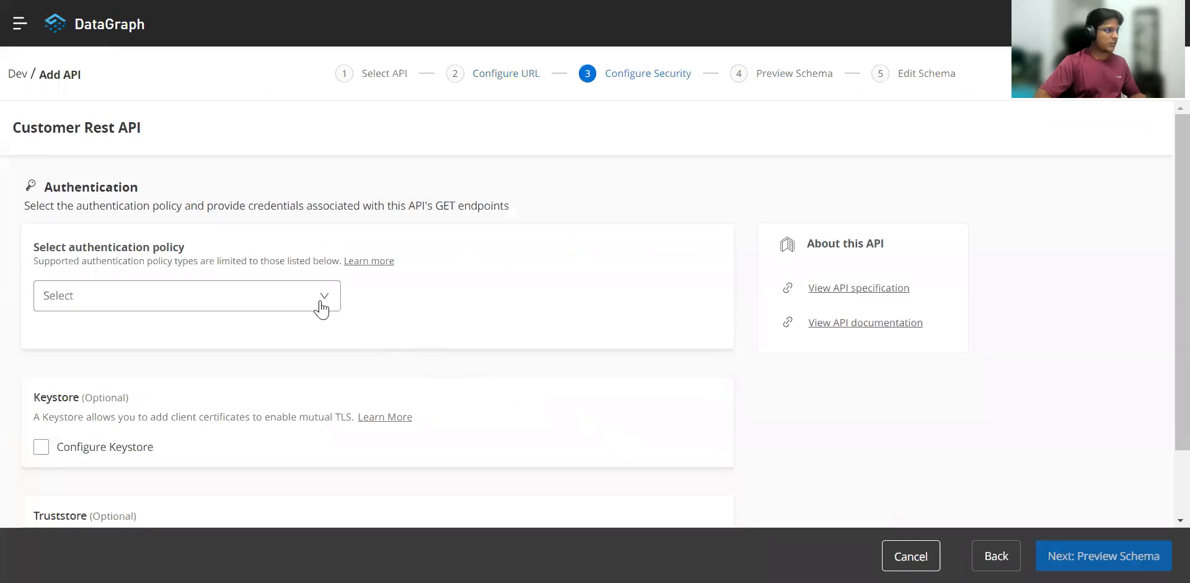
left_click(317, 303)
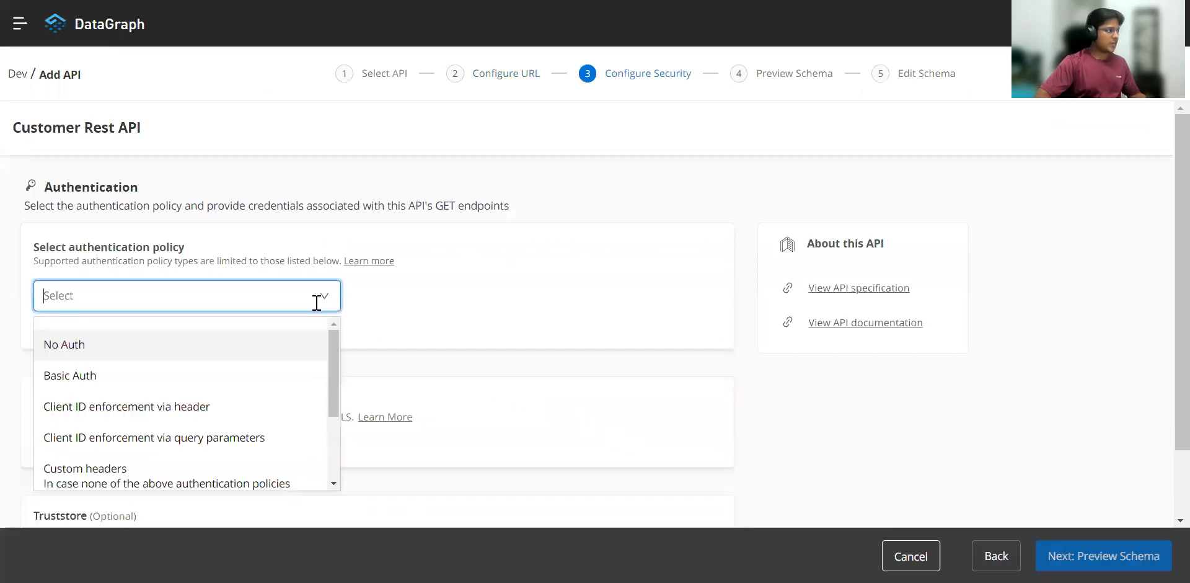
left_click(99, 353)
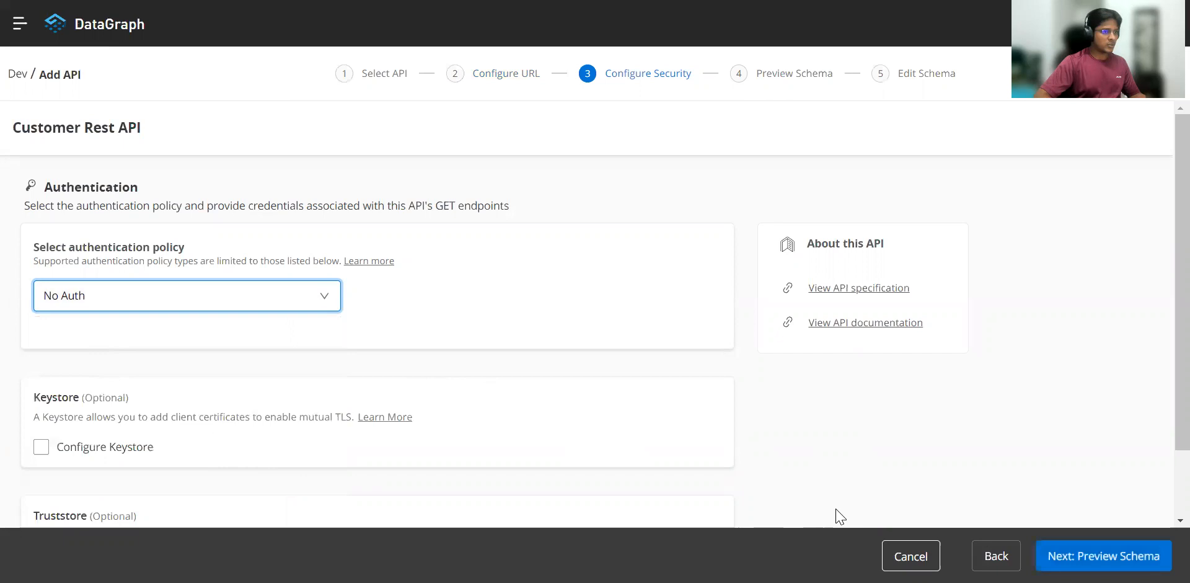
scroll(834, 513, "down", 2)
left_click(1104, 556)
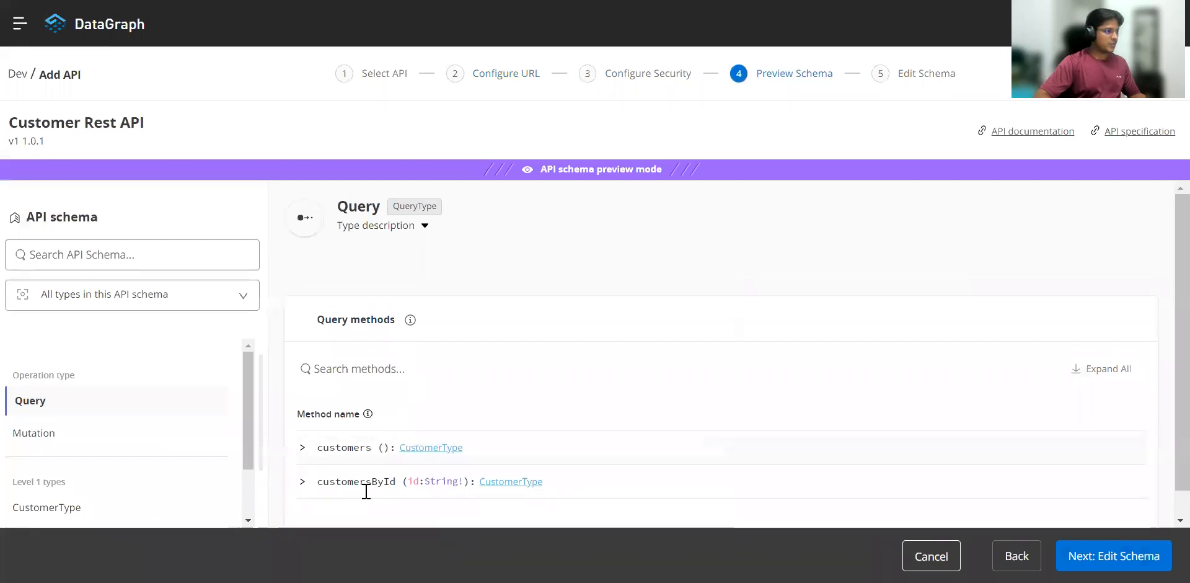
Examine the details of the customers and customersById query methods and the Mutation type in the schema preview
left_click(303, 447)
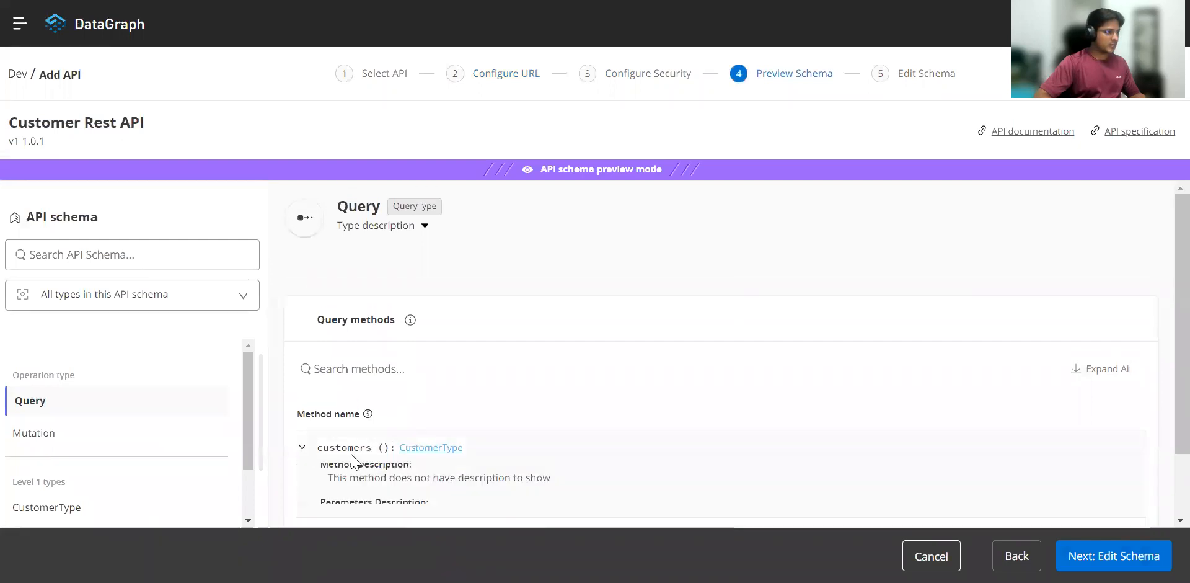
scroll(328, 452, "down", 2)
left_click(303, 453)
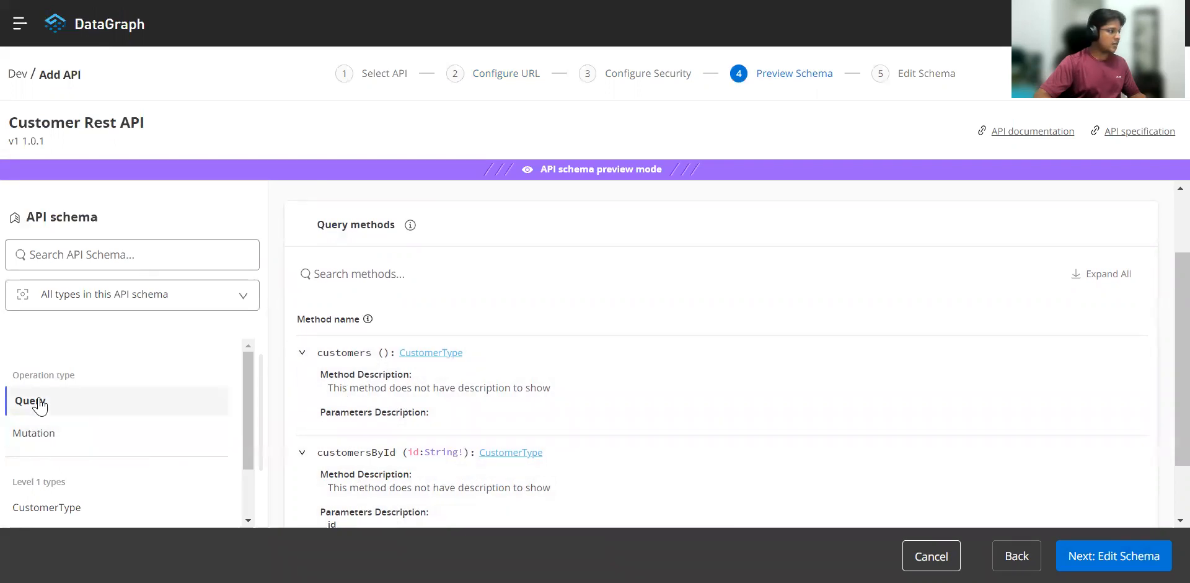
left_click(38, 436)
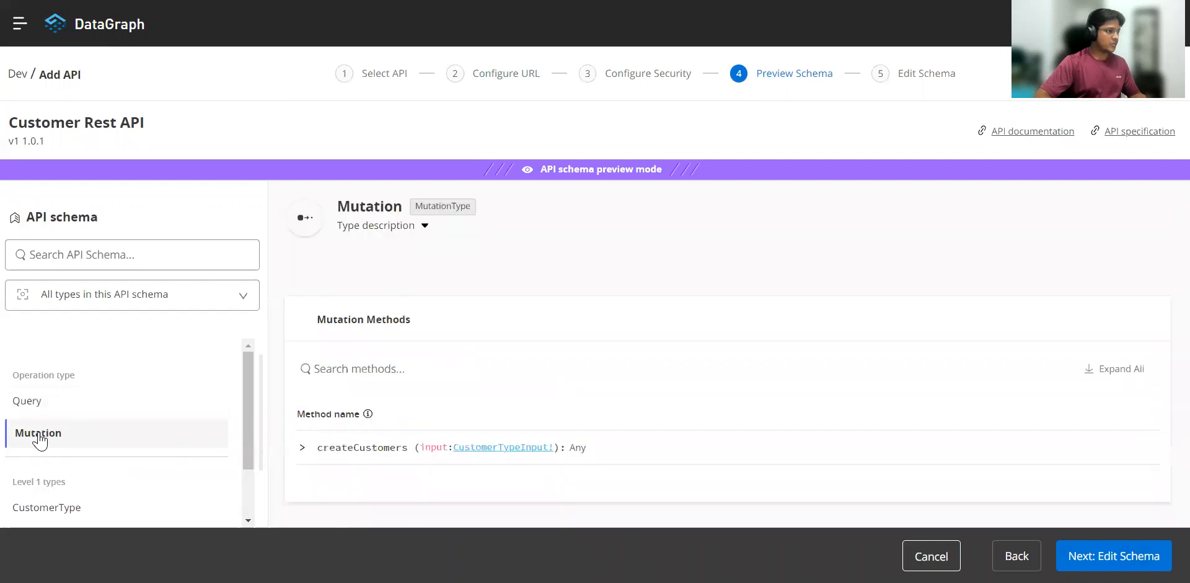
Add the Customer Rest API to the unified schema with both query methods left visible, and proceed to the unified schema
left_click_drag(318, 450, 408, 450)
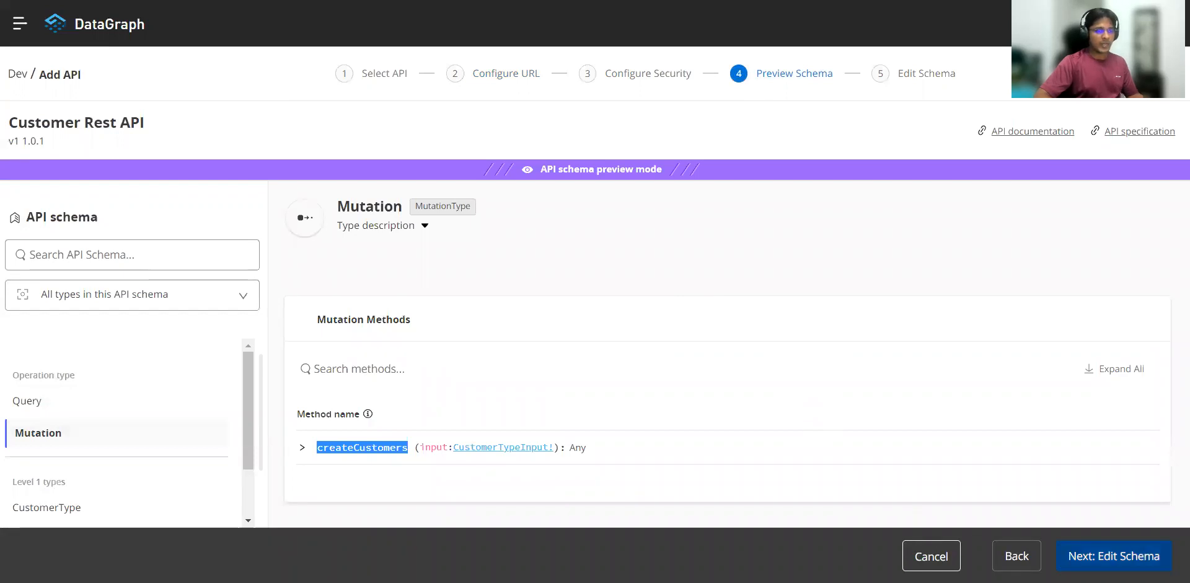
left_click(1137, 553)
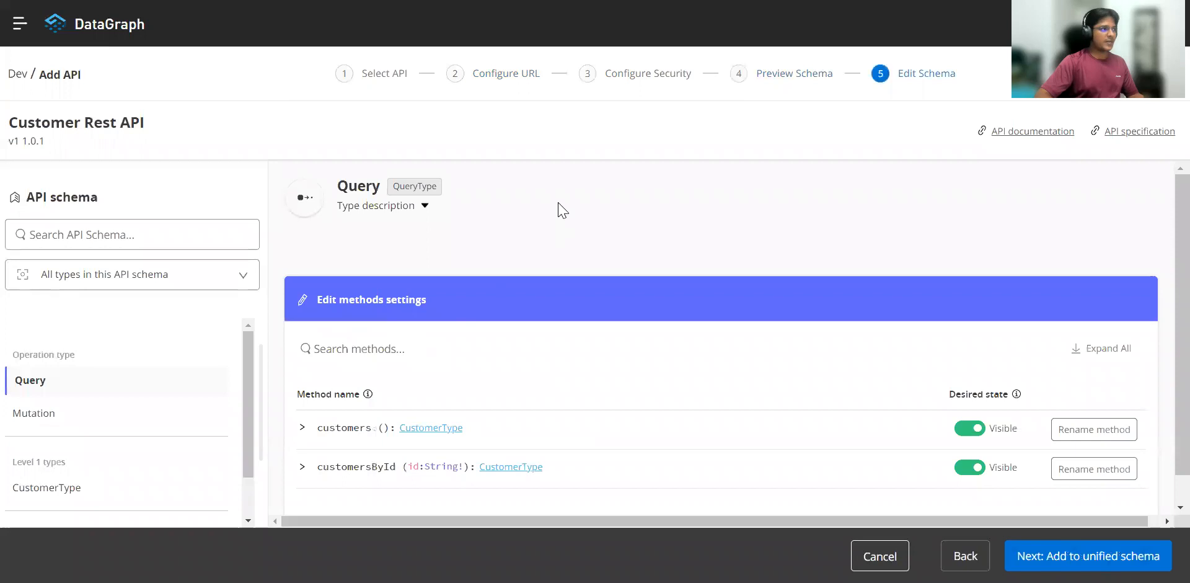
scroll(689, 461, "down", 2)
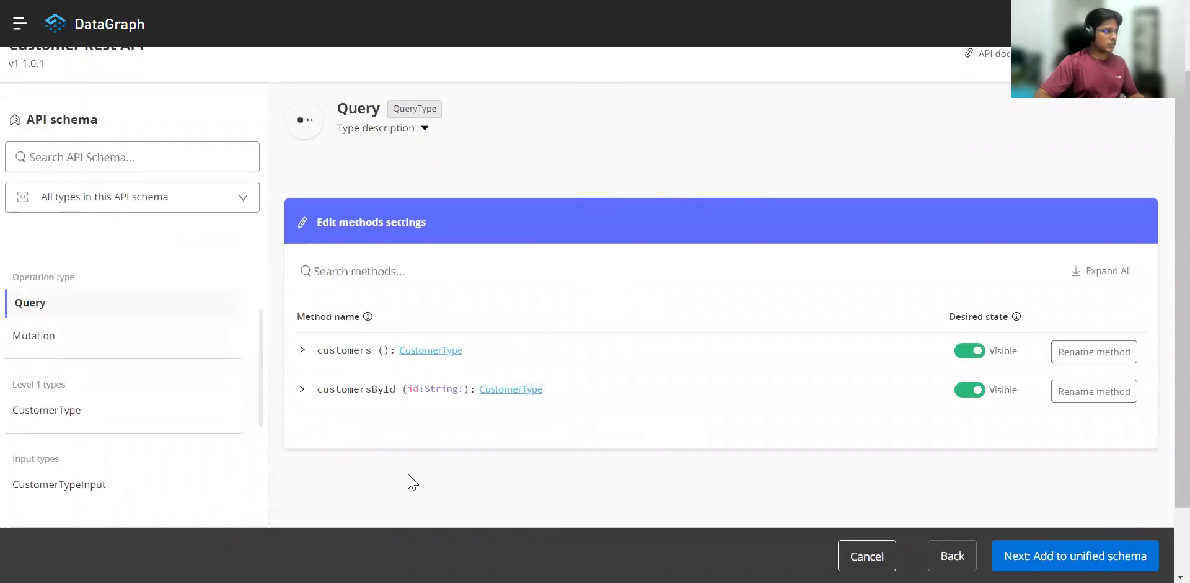
left_click(1076, 552)
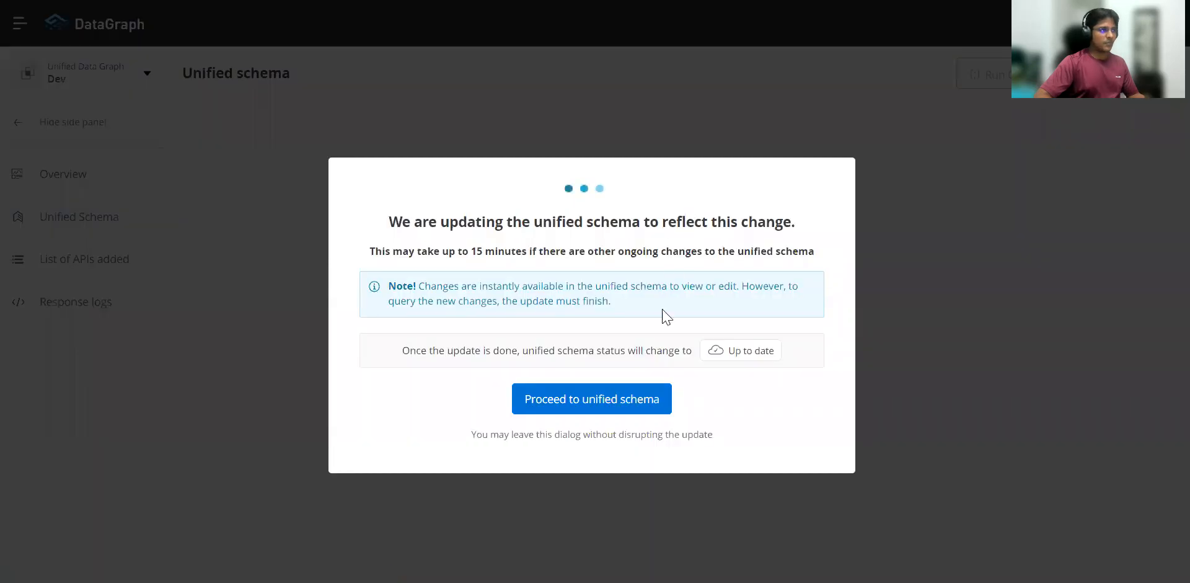
left_click(603, 395)
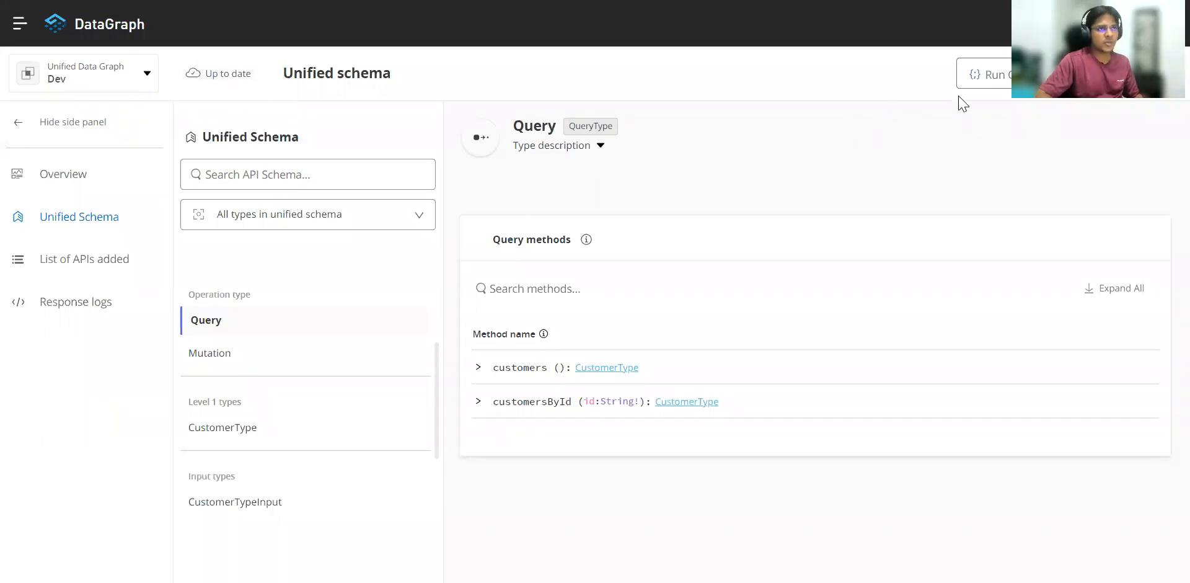
Request access to run queries by creating a new application named "Datagraph Client" for immediate use
left_click(1012, 78)
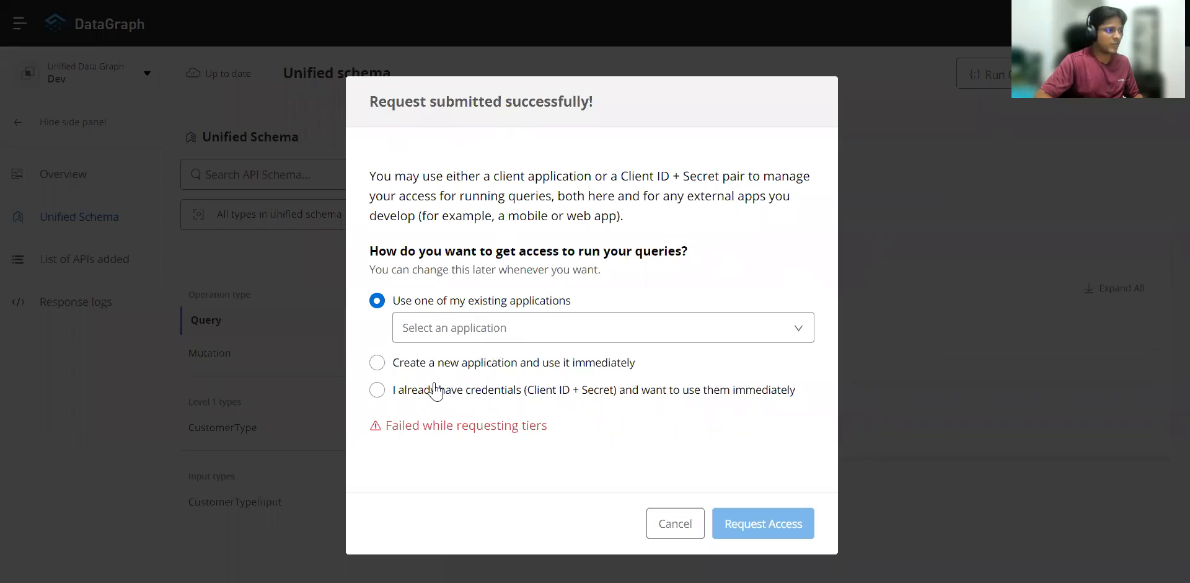
left_click(380, 363)
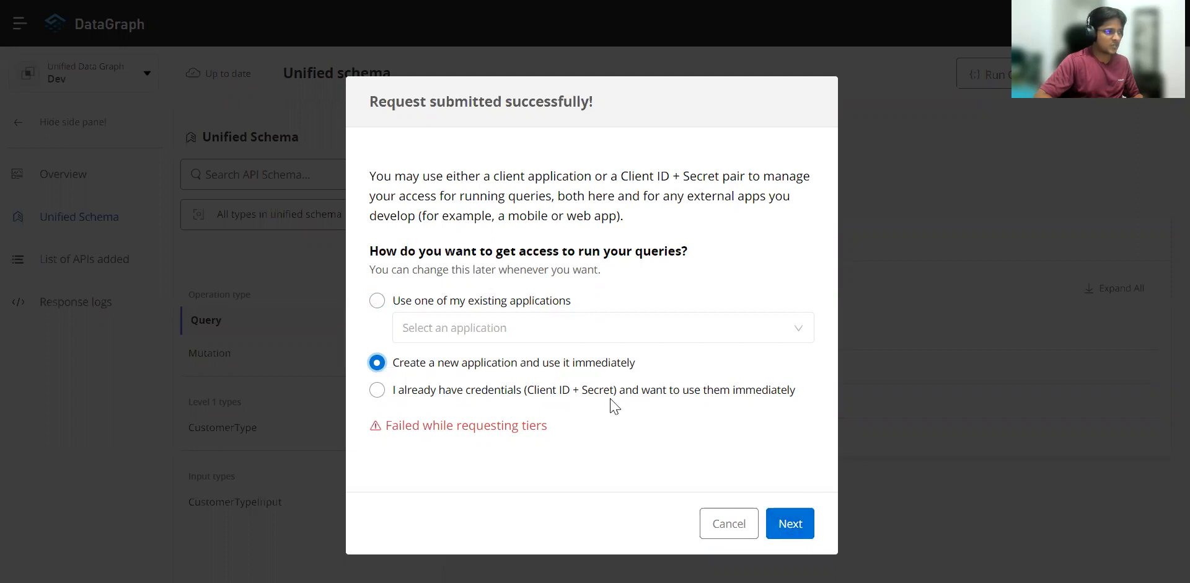
left_click(791, 522)
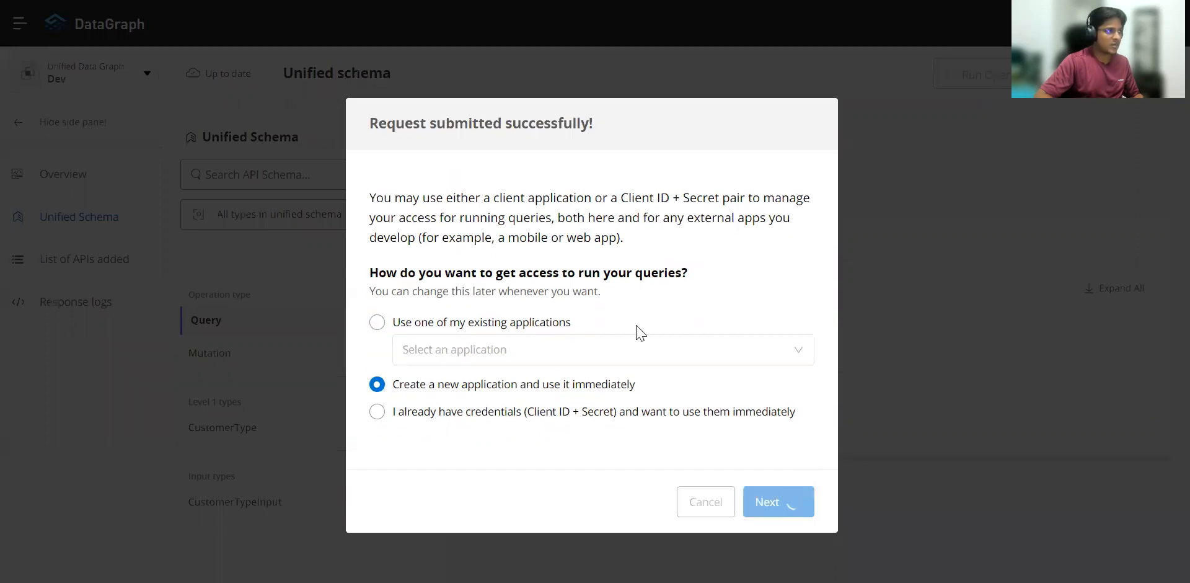
left_click(504, 244)
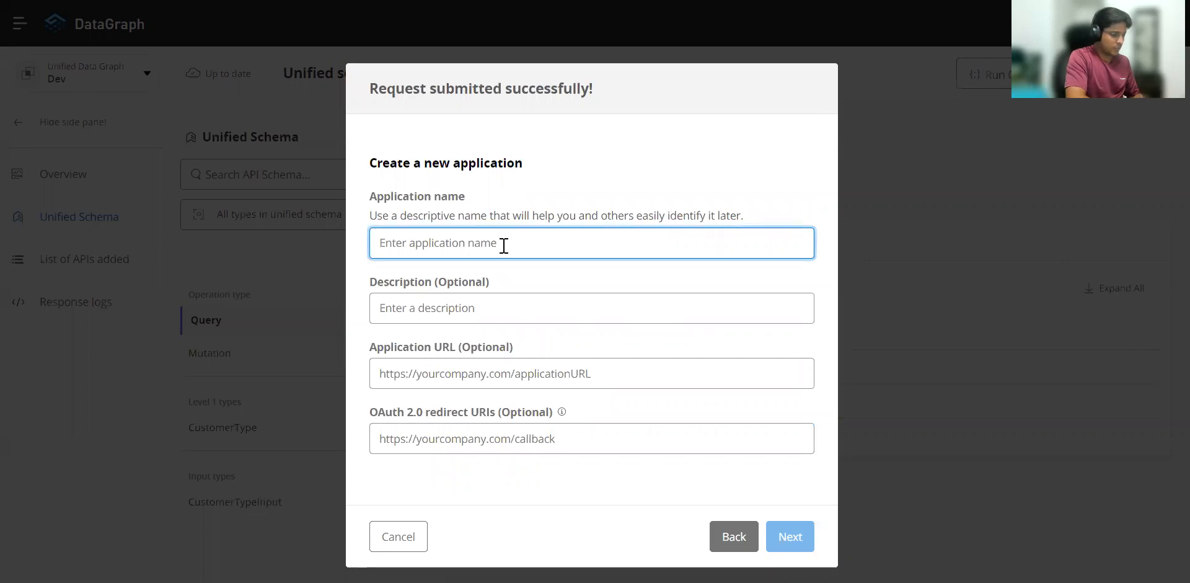
type("Data")
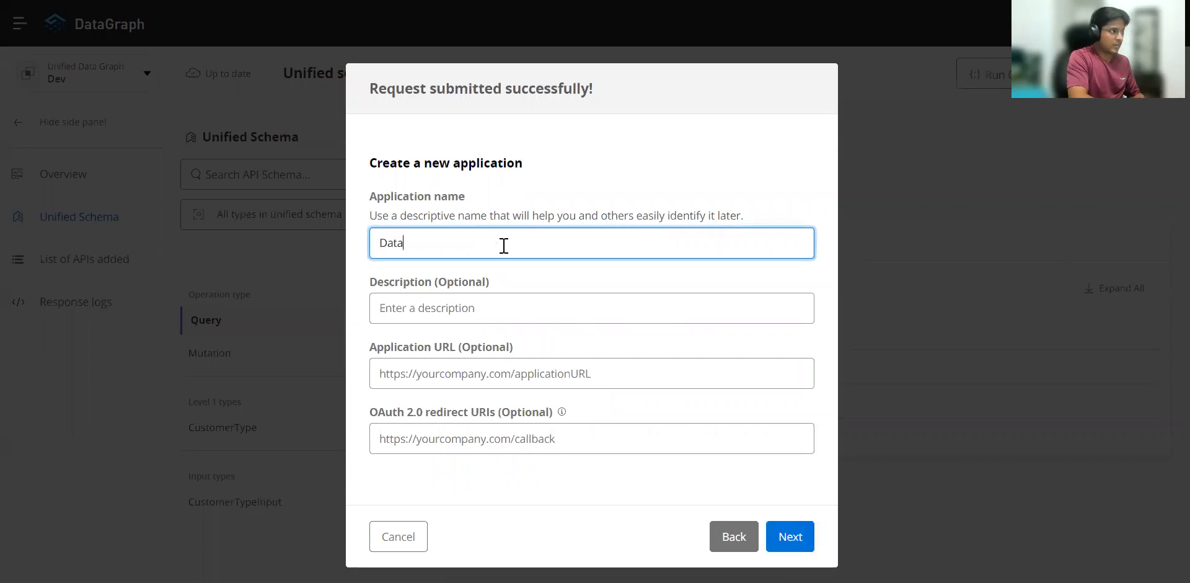
type("gra")
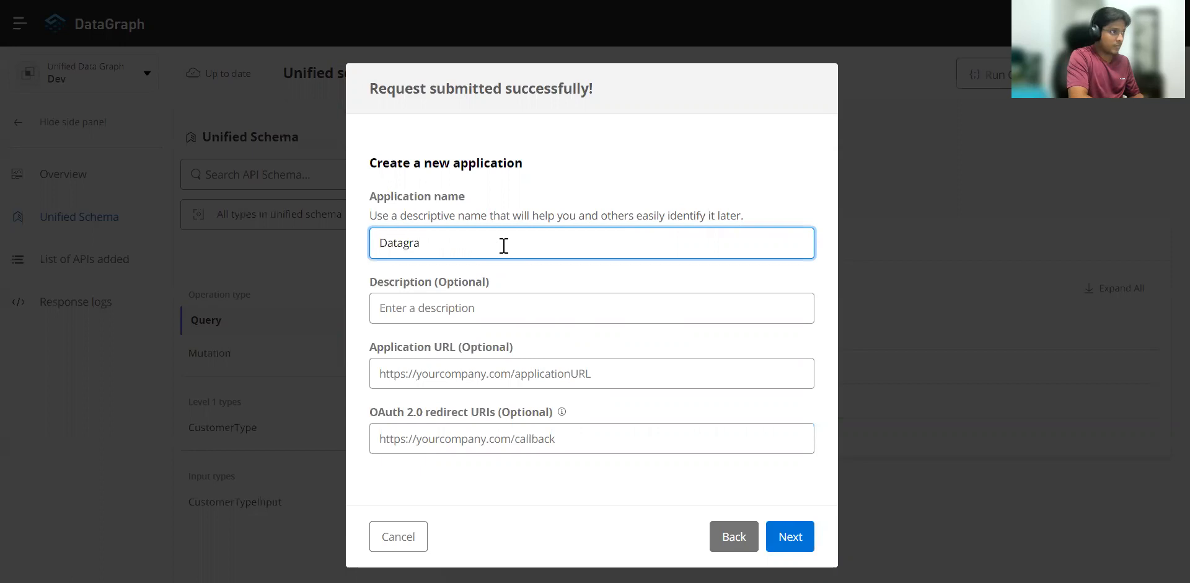
type("ph")
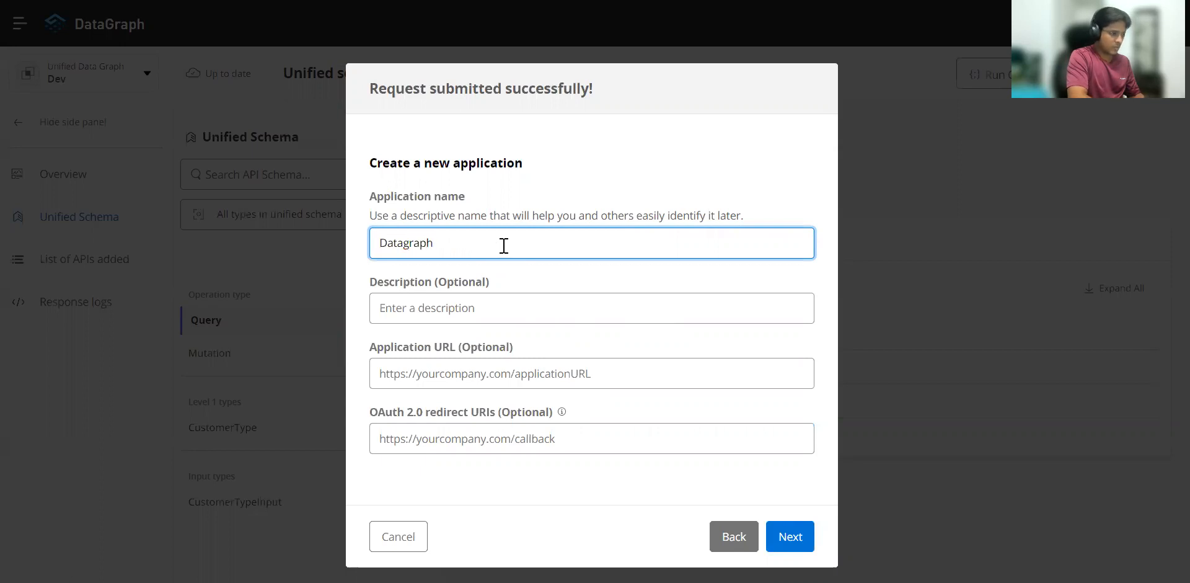
type(" Client")
left_click(806, 544)
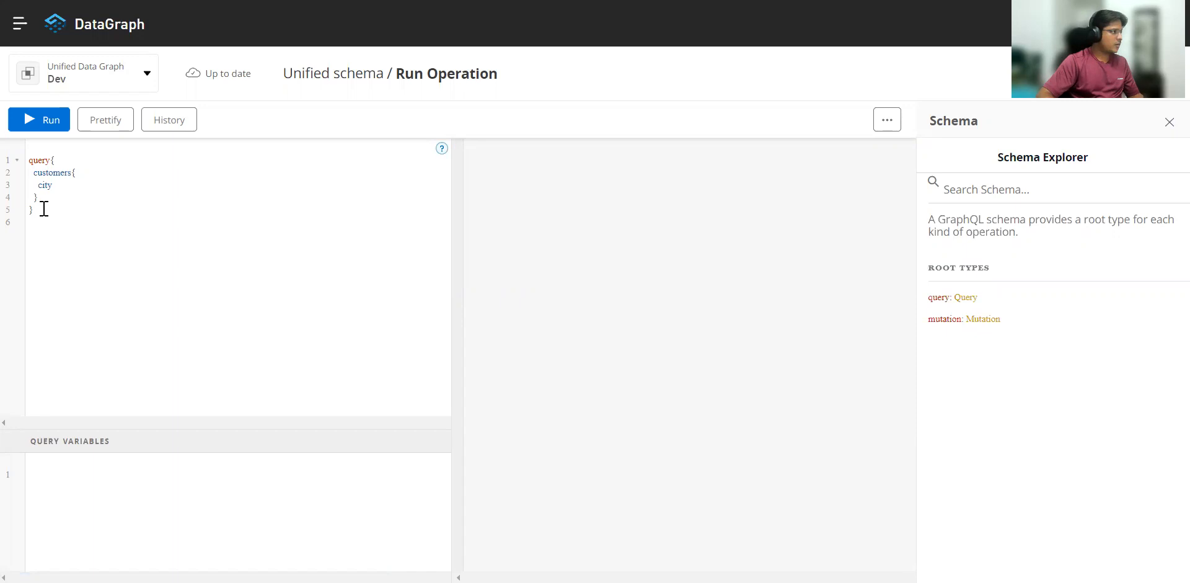
Replace the existing operation with a customers query that requests the firstName field, and run it
left_click_drag(38, 211, 7, 161)
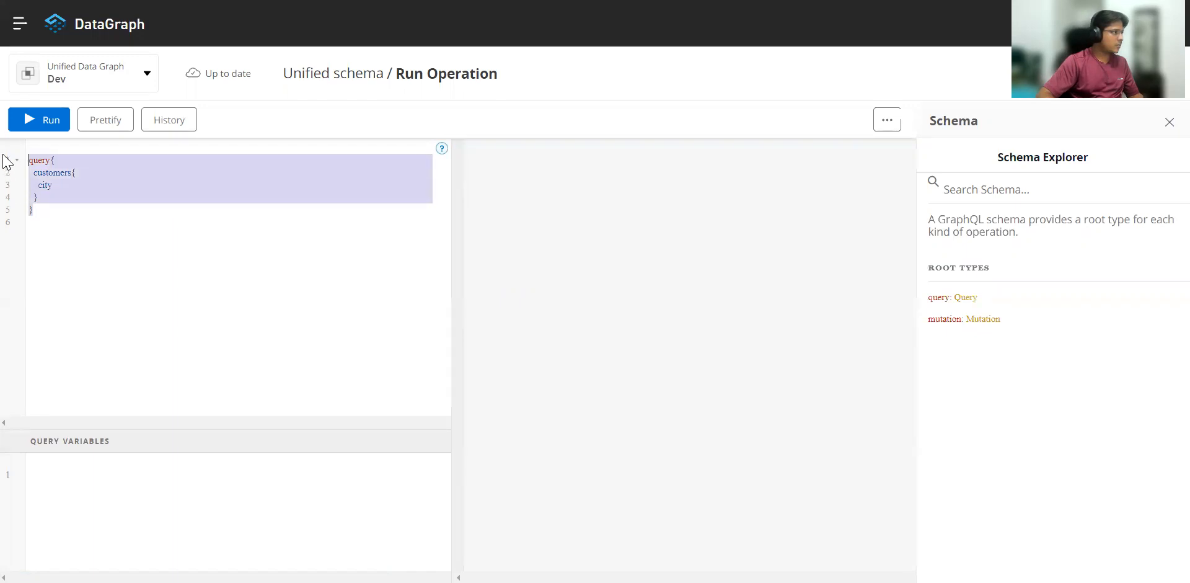
key("BackSpace")
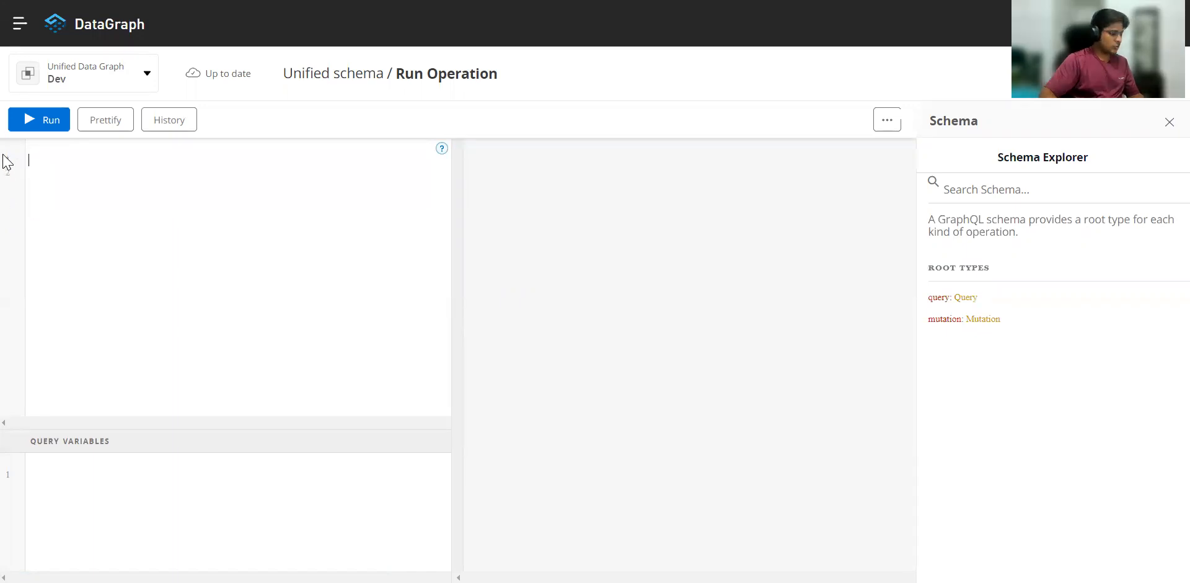
key("ctrl+space")
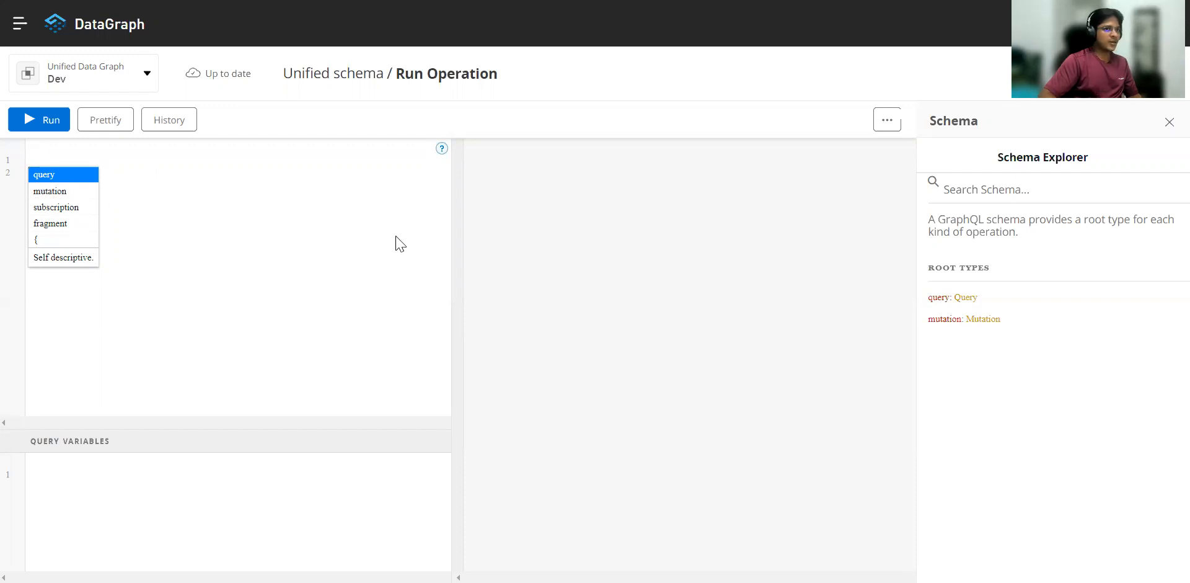
left_click(42, 178)
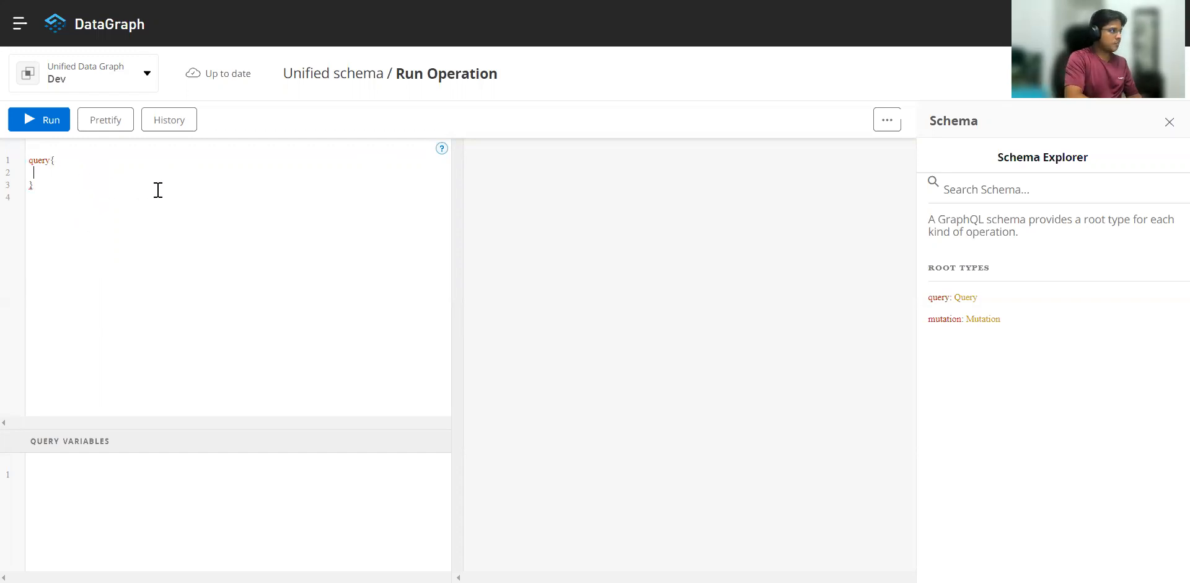
key("ctrl+space")
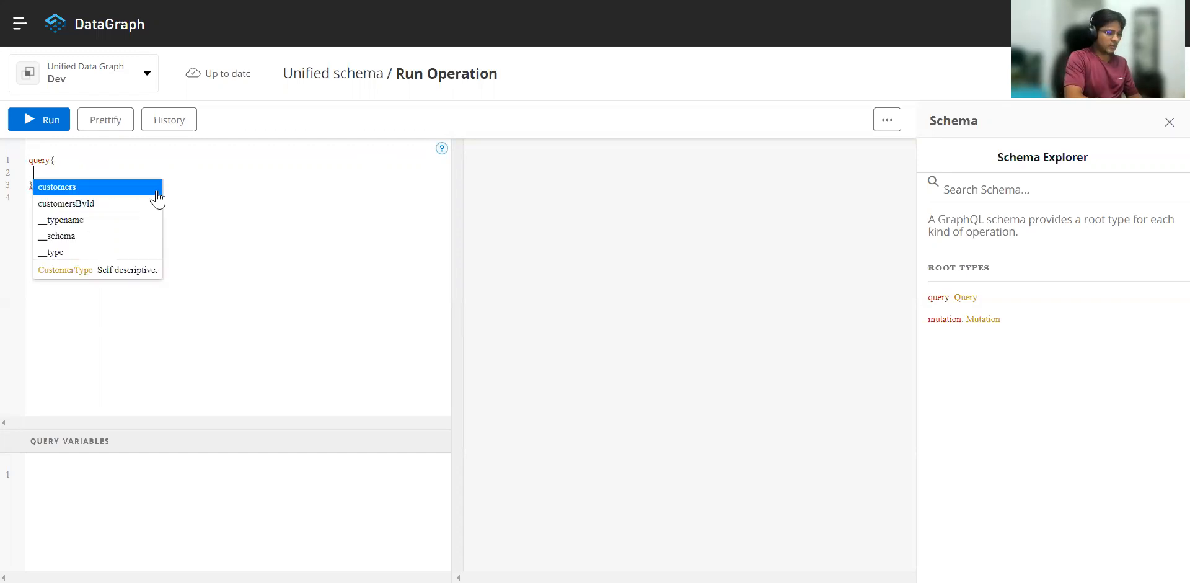
left_click(158, 190)
type("{")
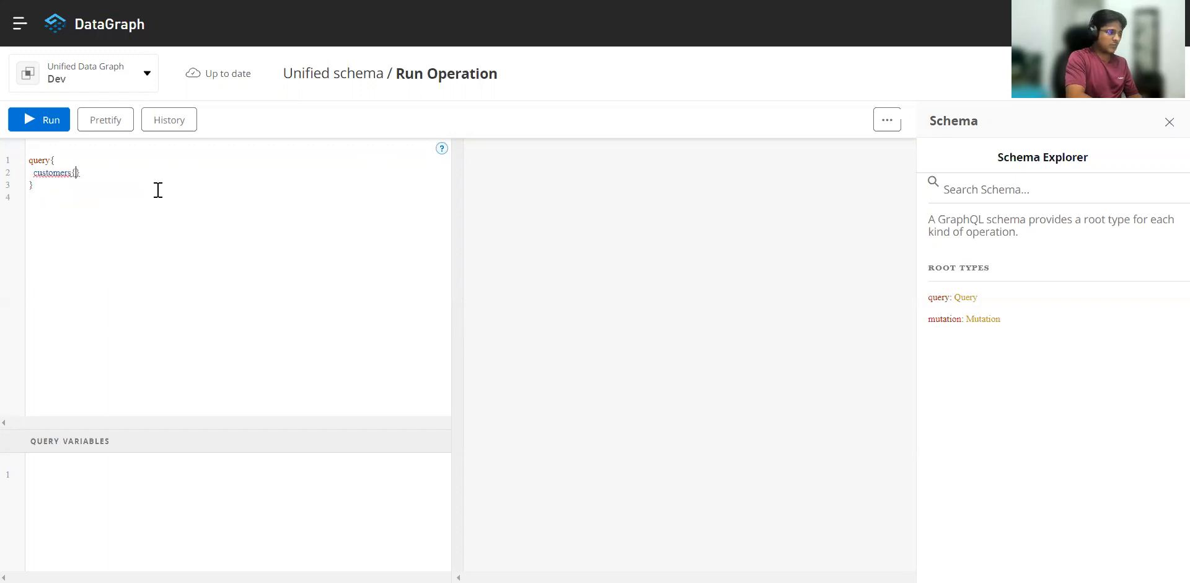
key("ctrl+space")
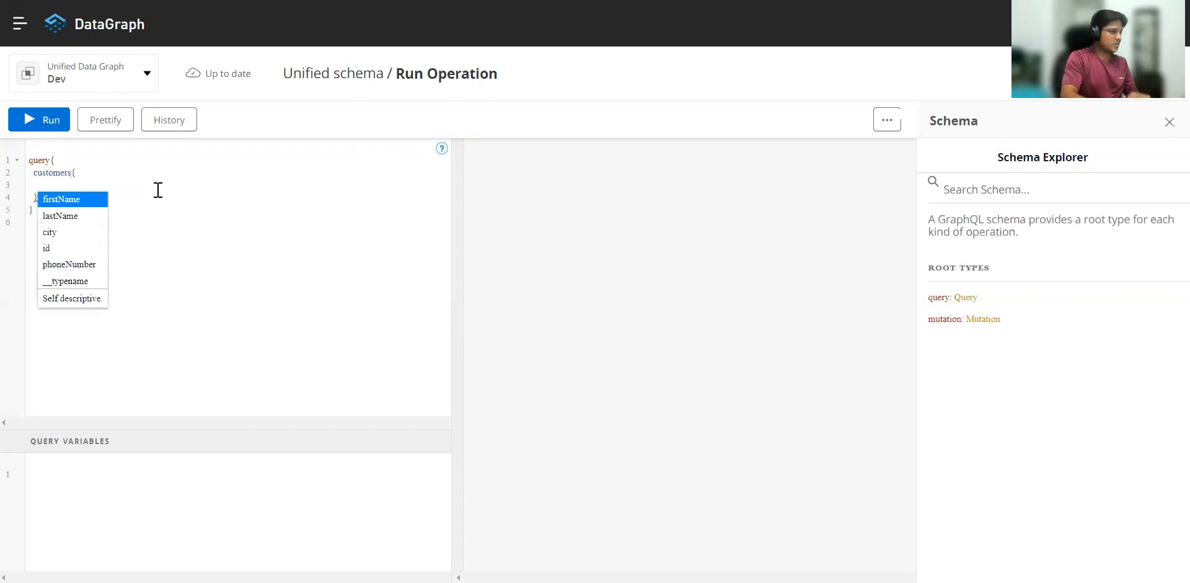
key("Return")
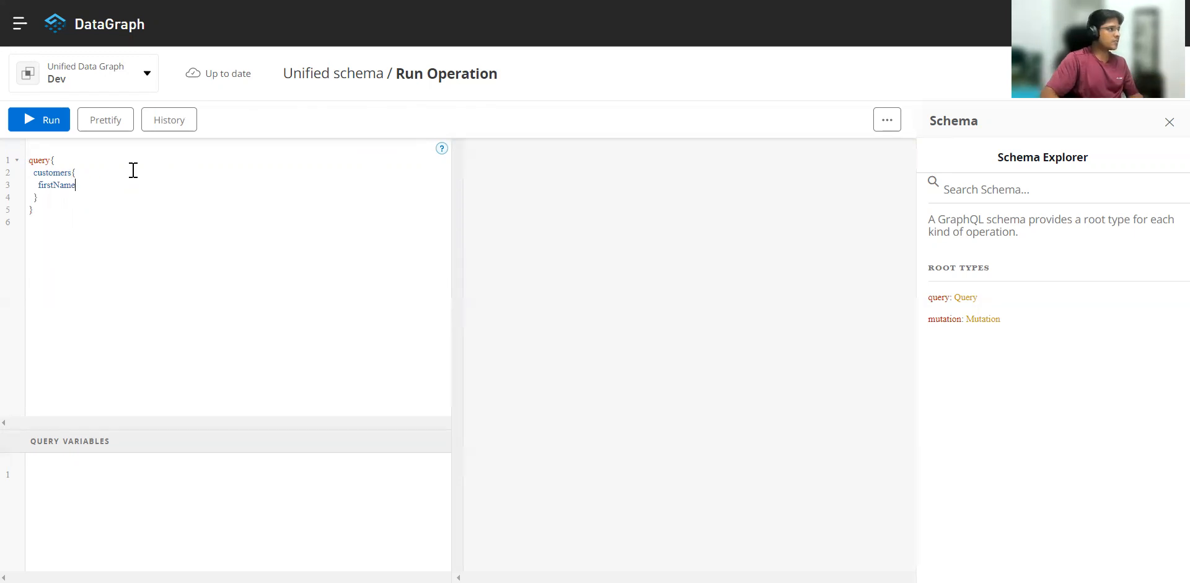
left_click(45, 122)
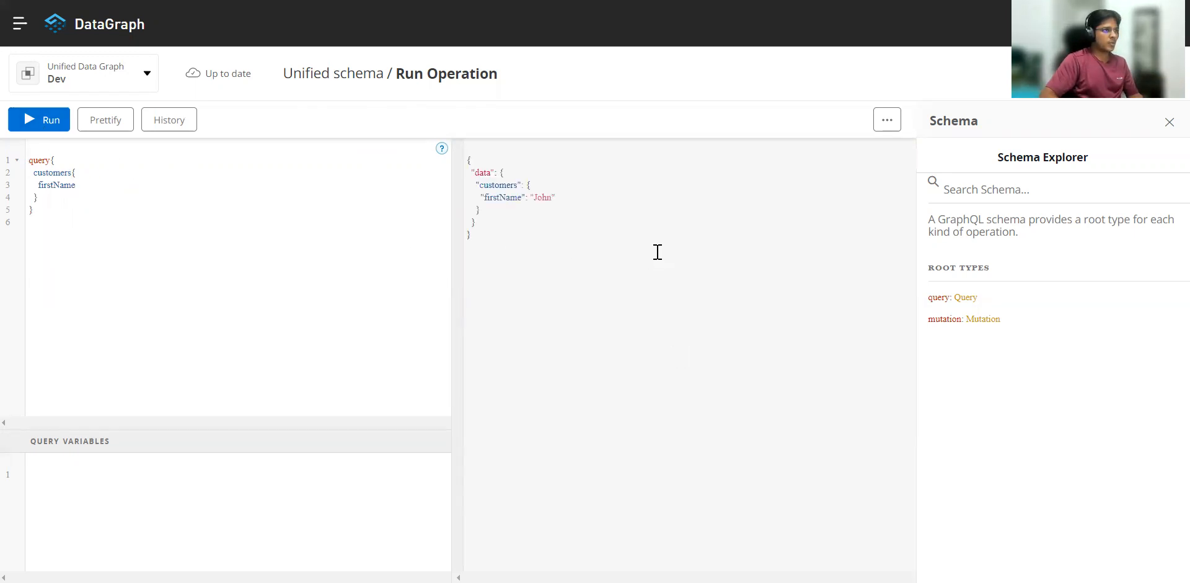
Add the lastName field below firstName in the customers query and run the query again
left_click(81, 188)
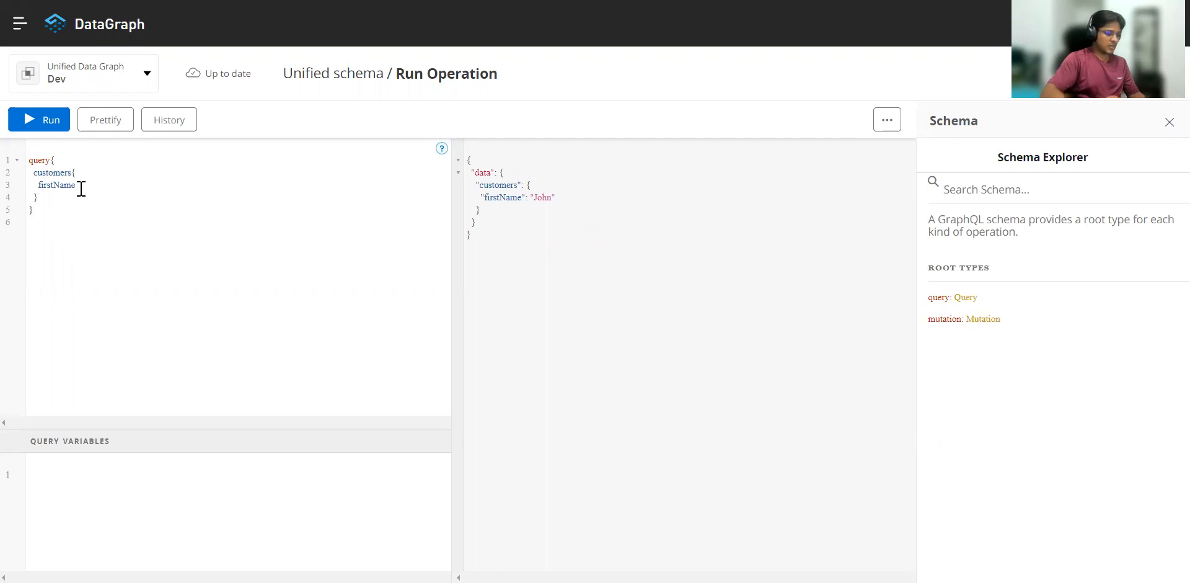
key("ctrl+space")
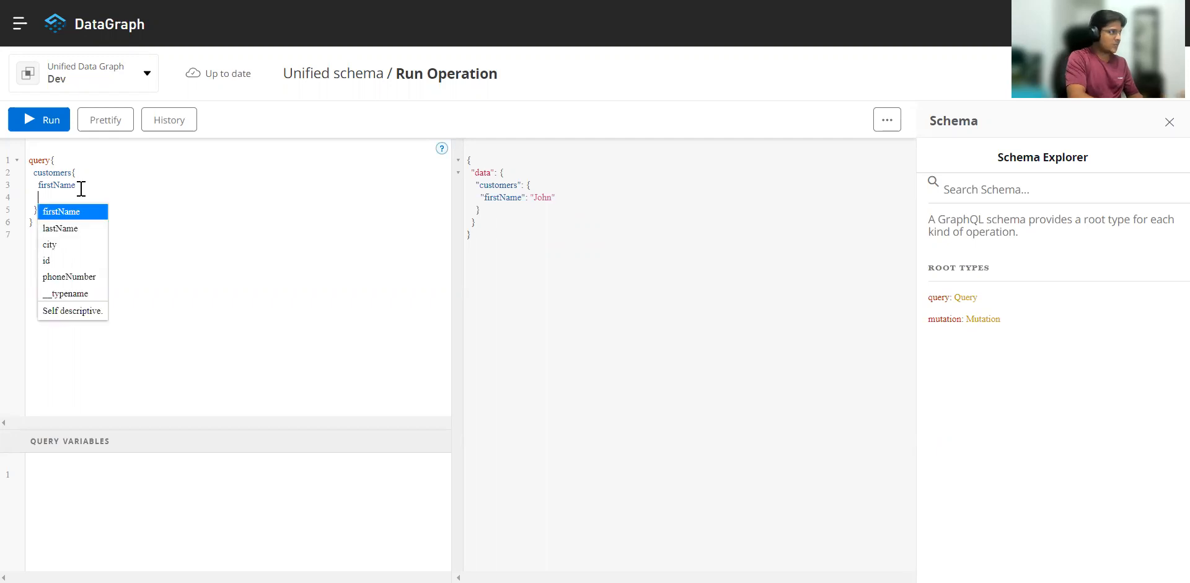
key("Down")
key("Return")
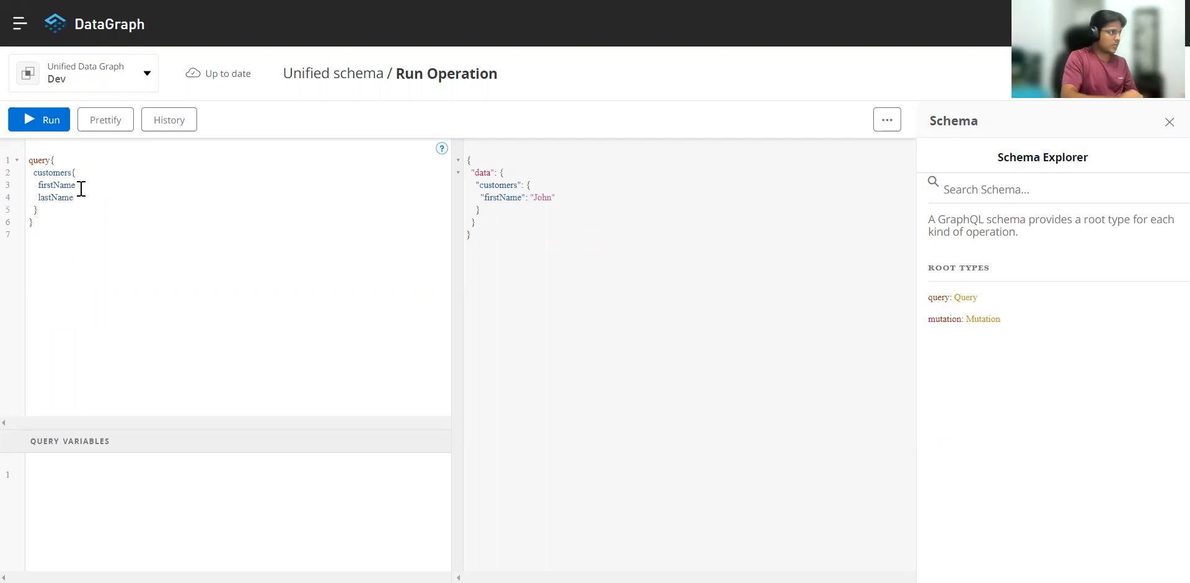
left_click(47, 124)
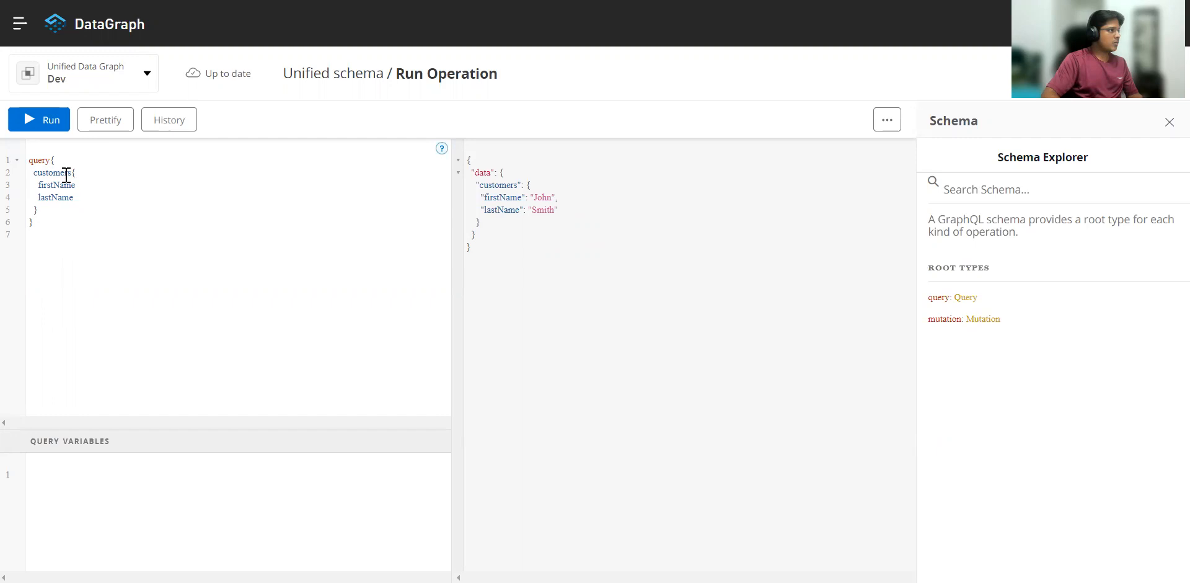
Replace the customers operation with a customersById query that passes a customer ID as its id argument
left_click_drag(48, 227, 28, 160)
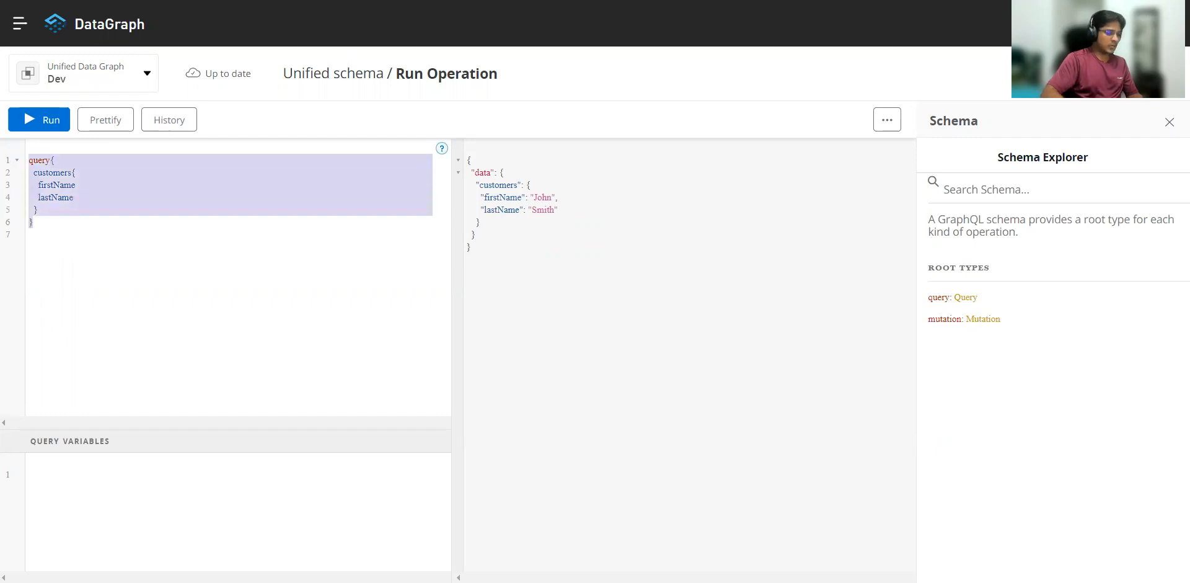
key("BackSpace")
key("ctrl+space")
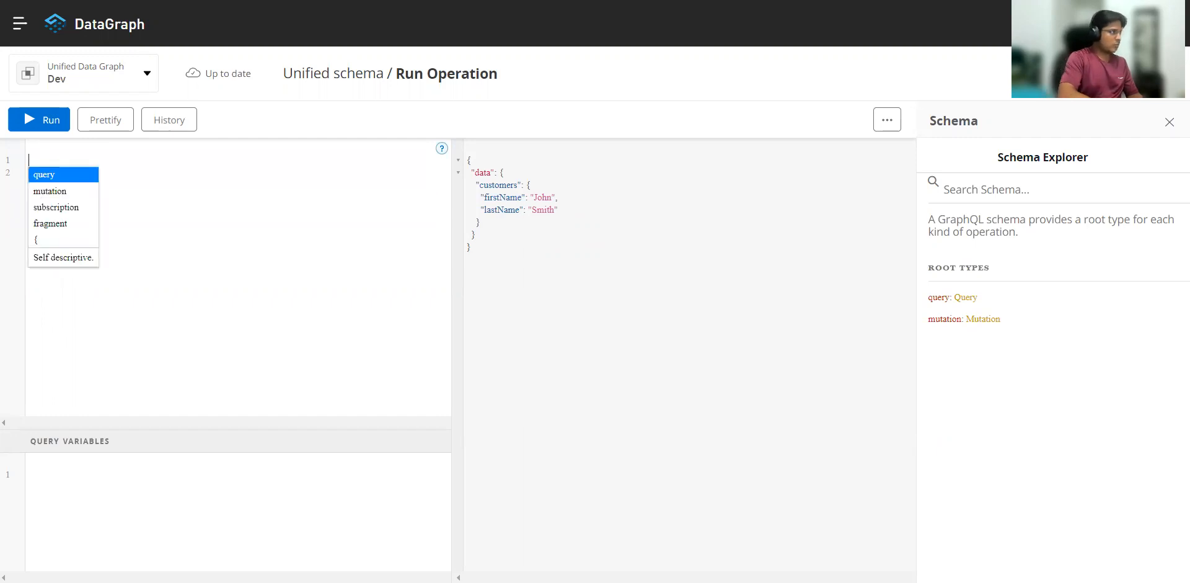
key("Return")
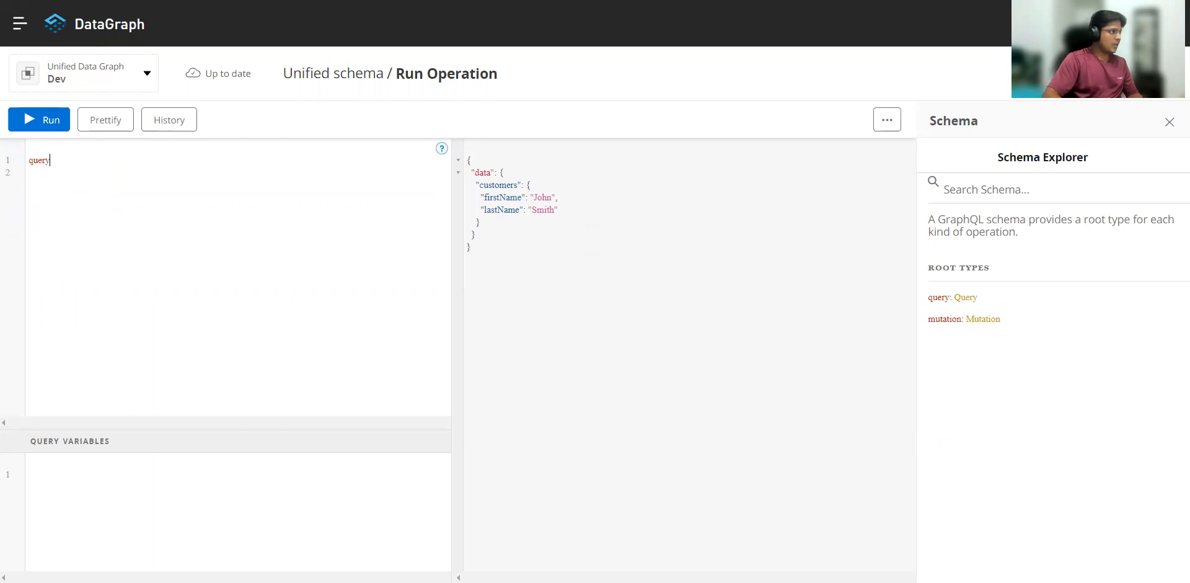
type("{")
key("Return")
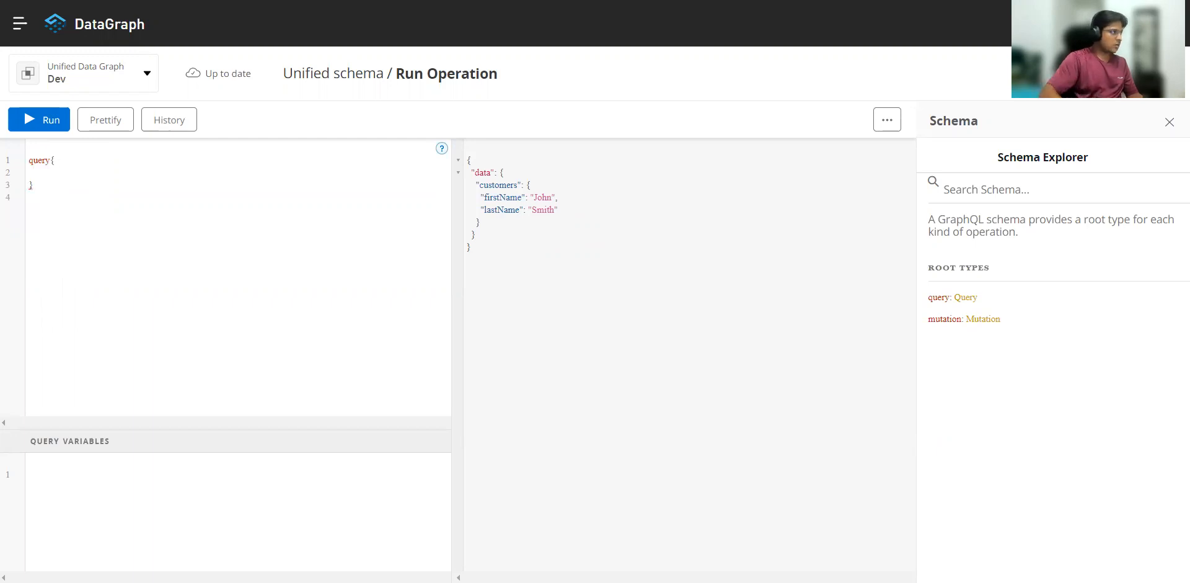
key("ctrl+space")
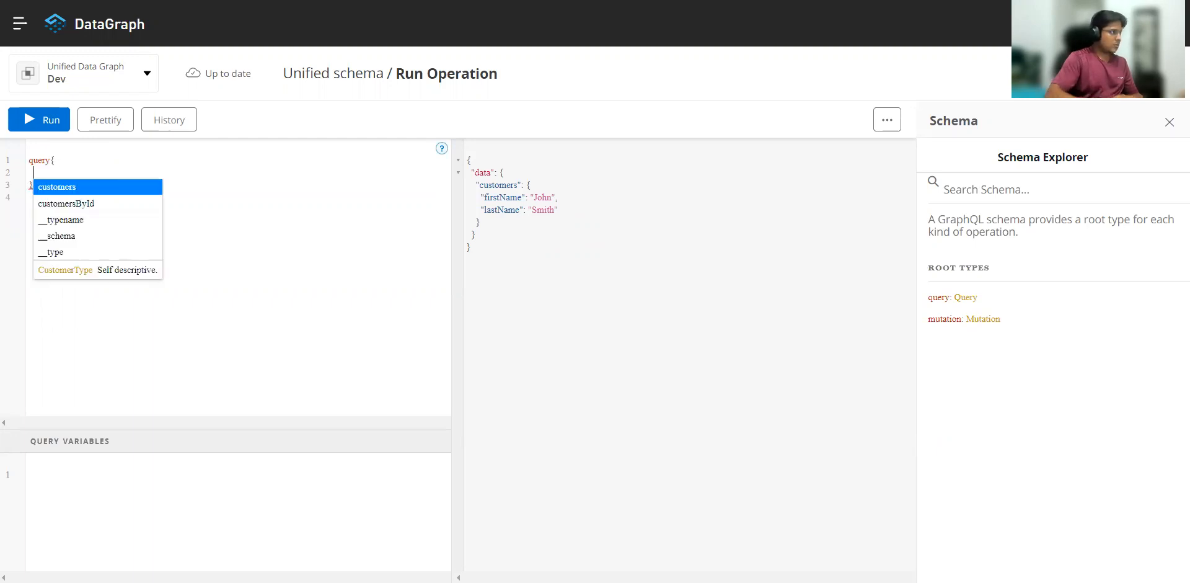
left_click(67, 204)
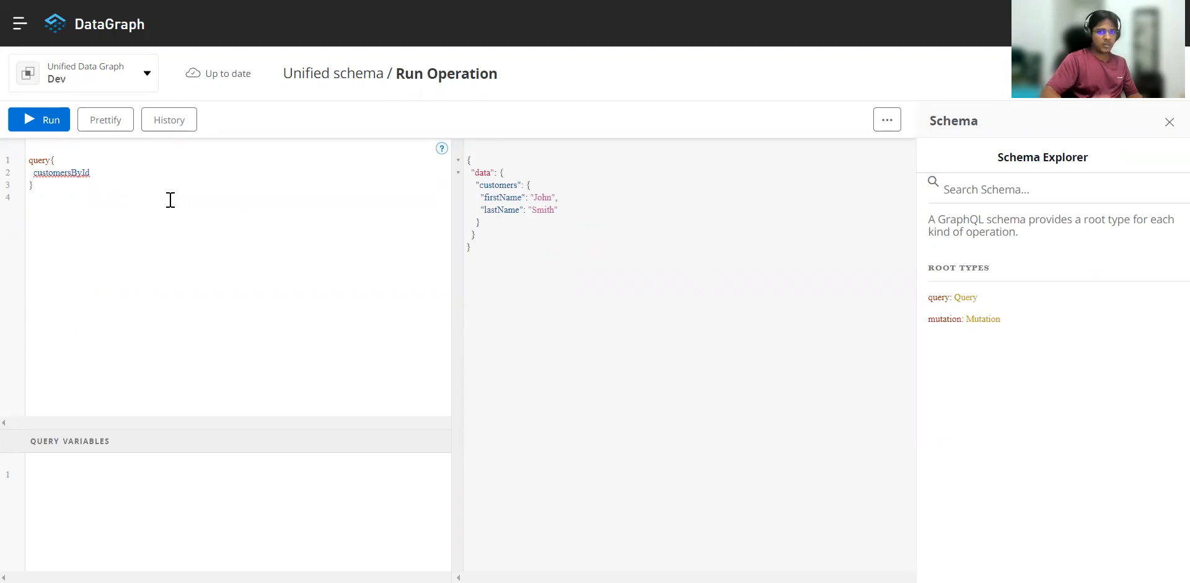
type("(")
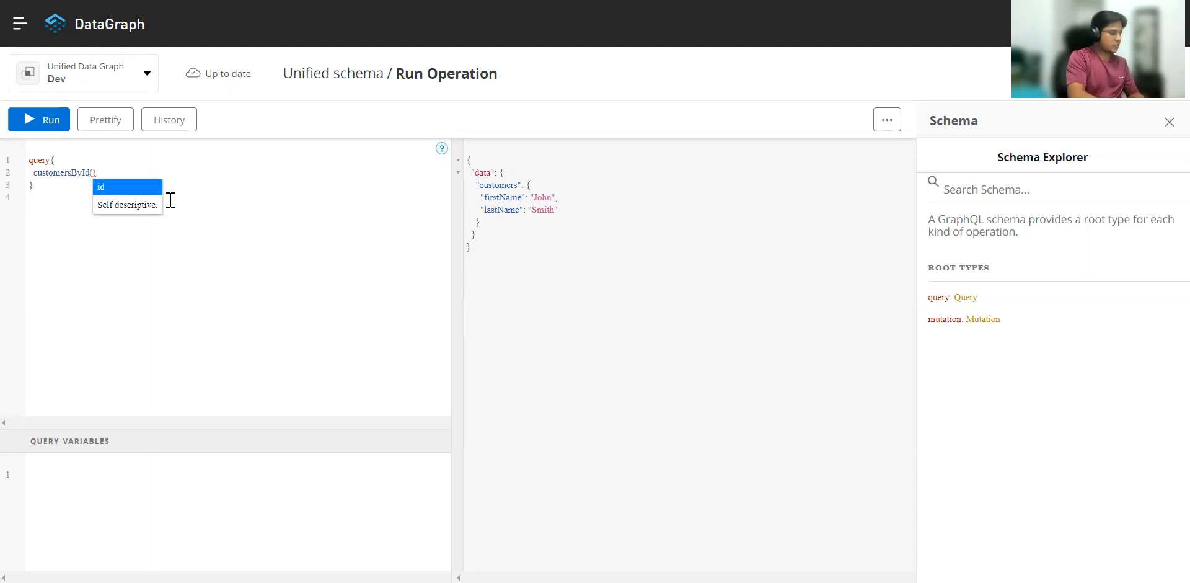
key("Return")
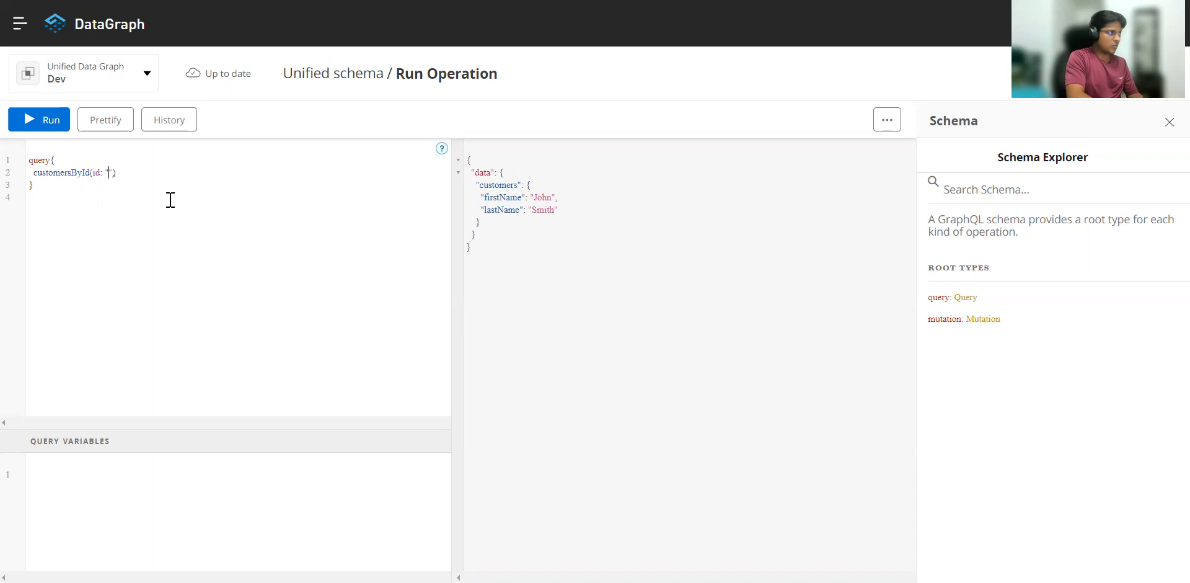
type("123")
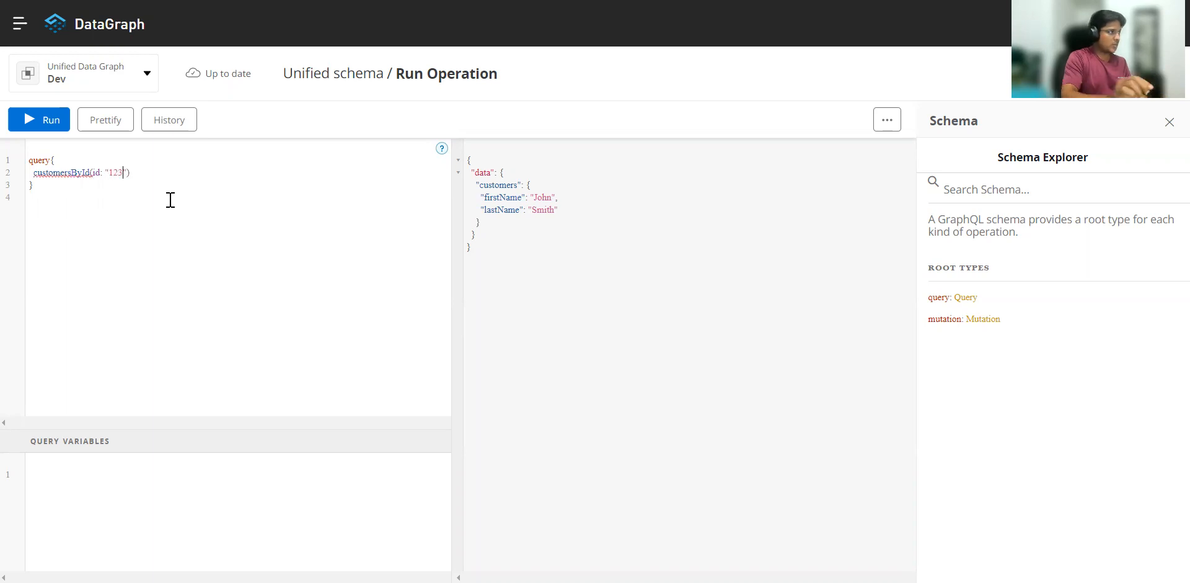
Request the firstName field in the customersById query and run it
key("End")
type("{")
key("Return")
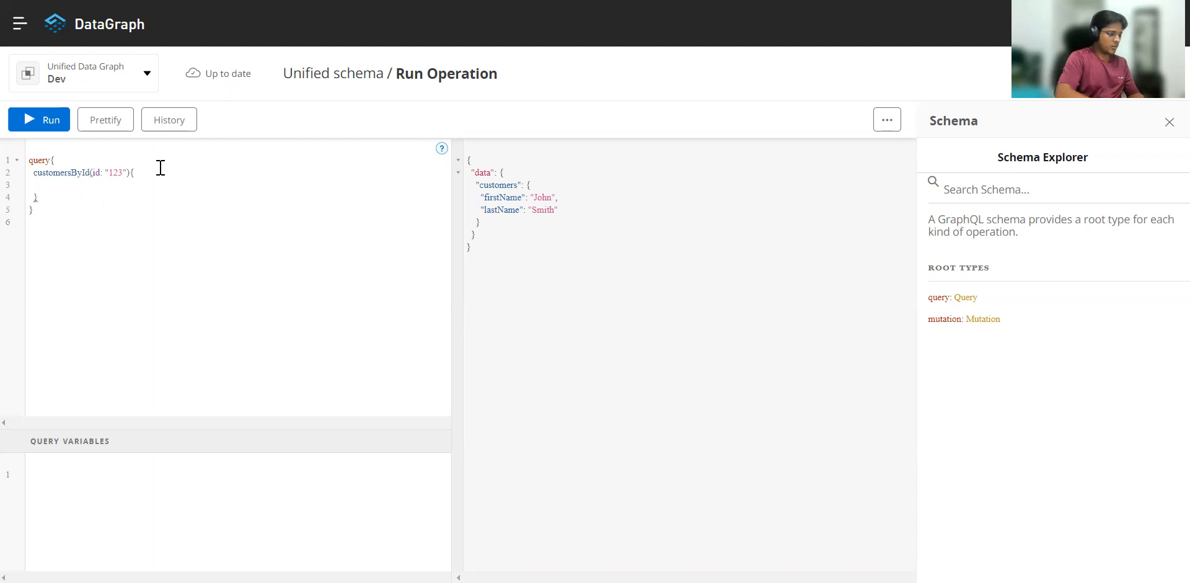
key("ctrl+space")
left_click(87, 200)
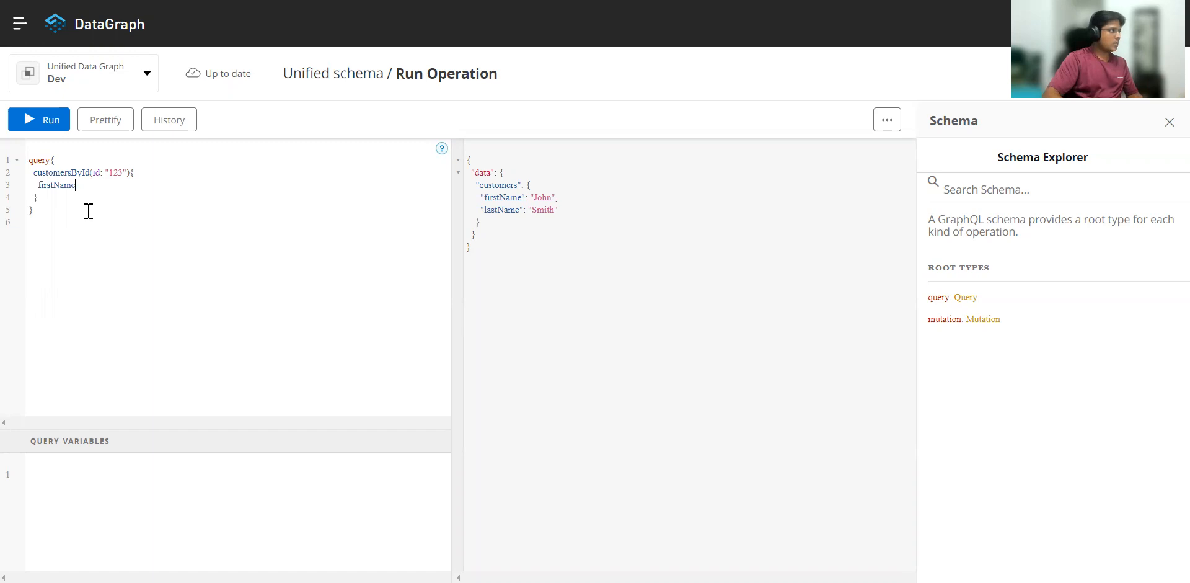
left_click(52, 125)
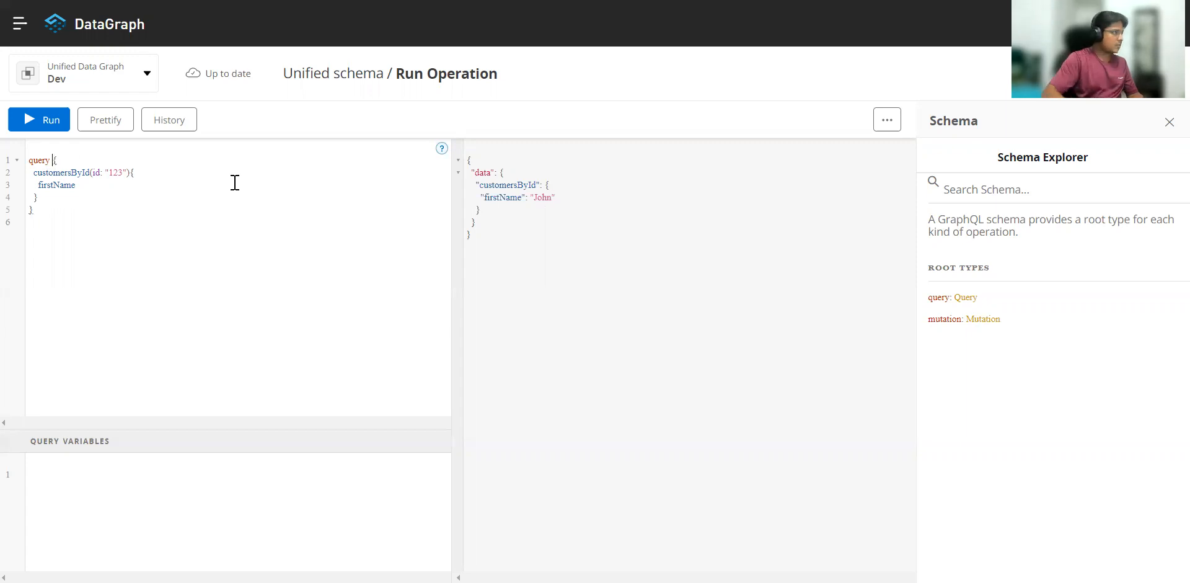
Name the query operation customersById and declare an $id variable of type String for it
double_click(60, 173)
key("ctrl+c")
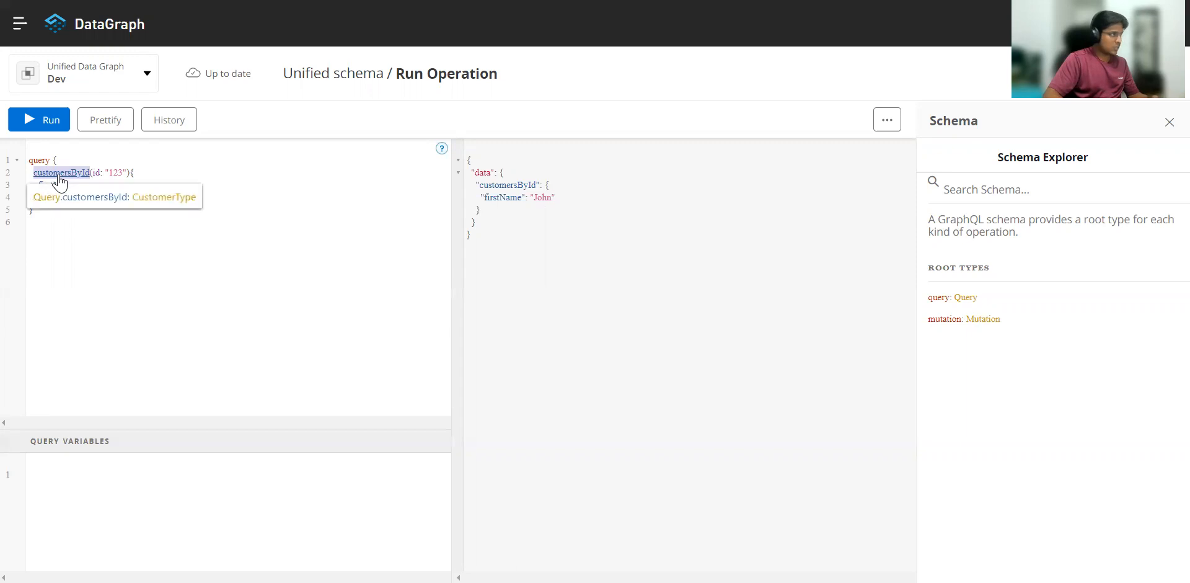
left_click(54, 160)
key("ctrl+v")
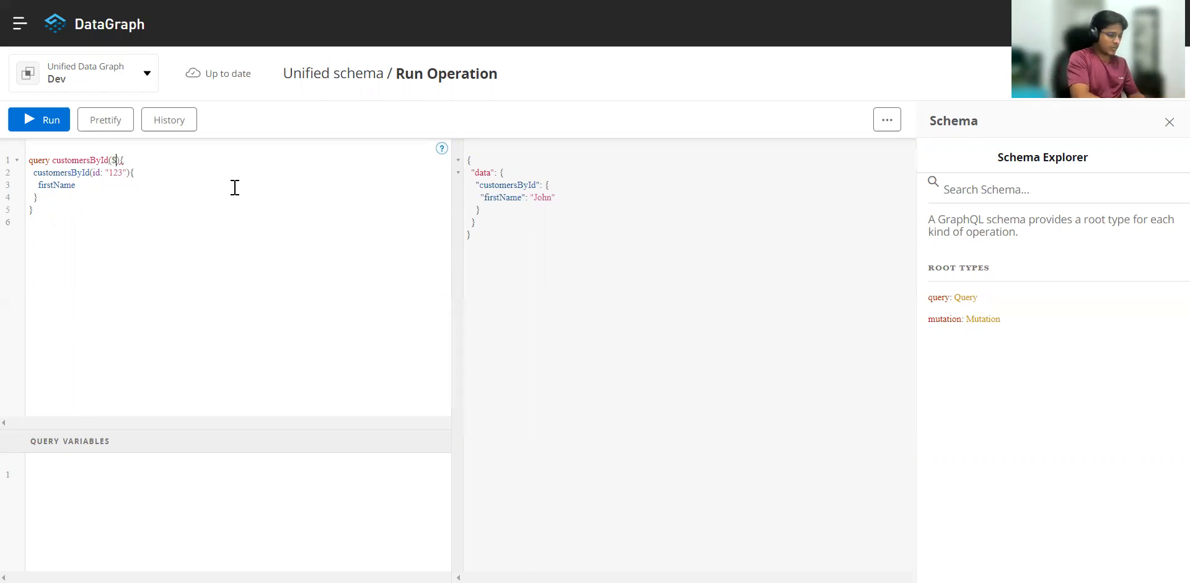
type("d")
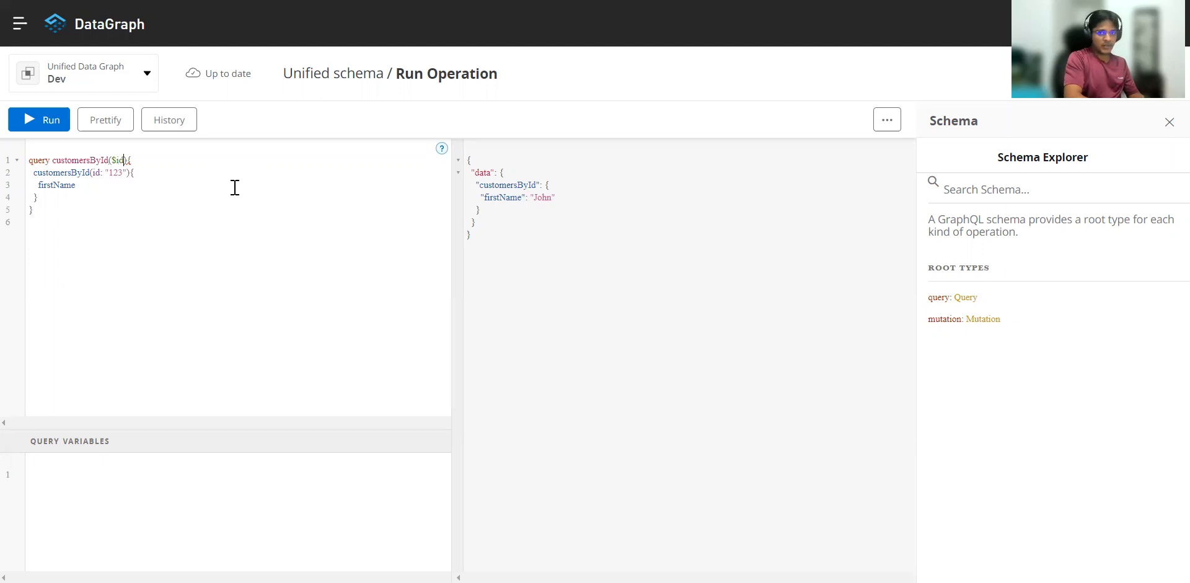
type(": ")
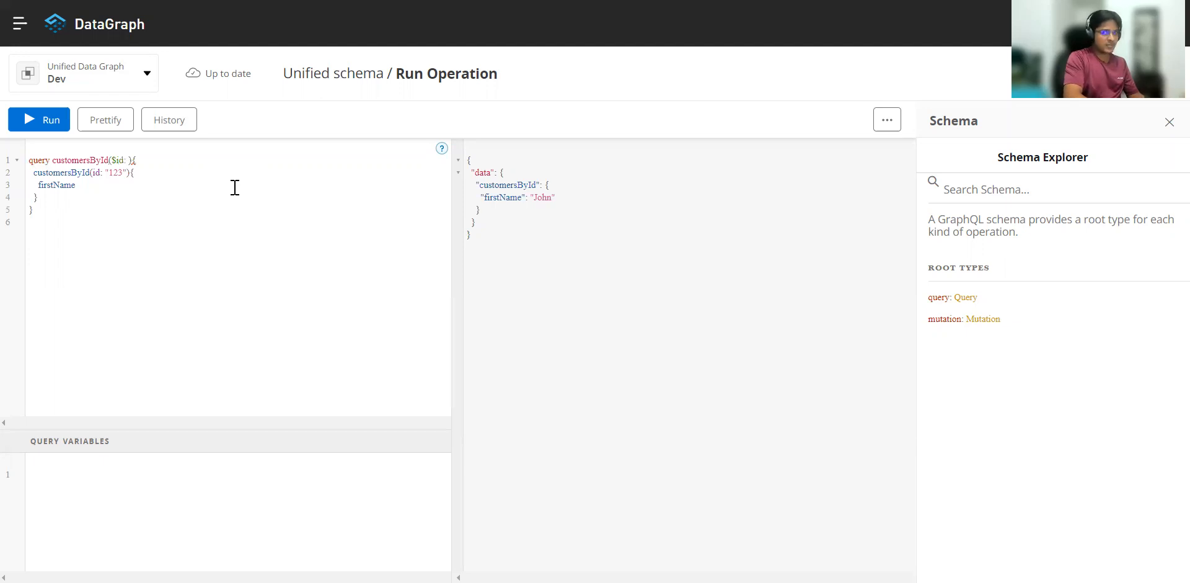
type("String")
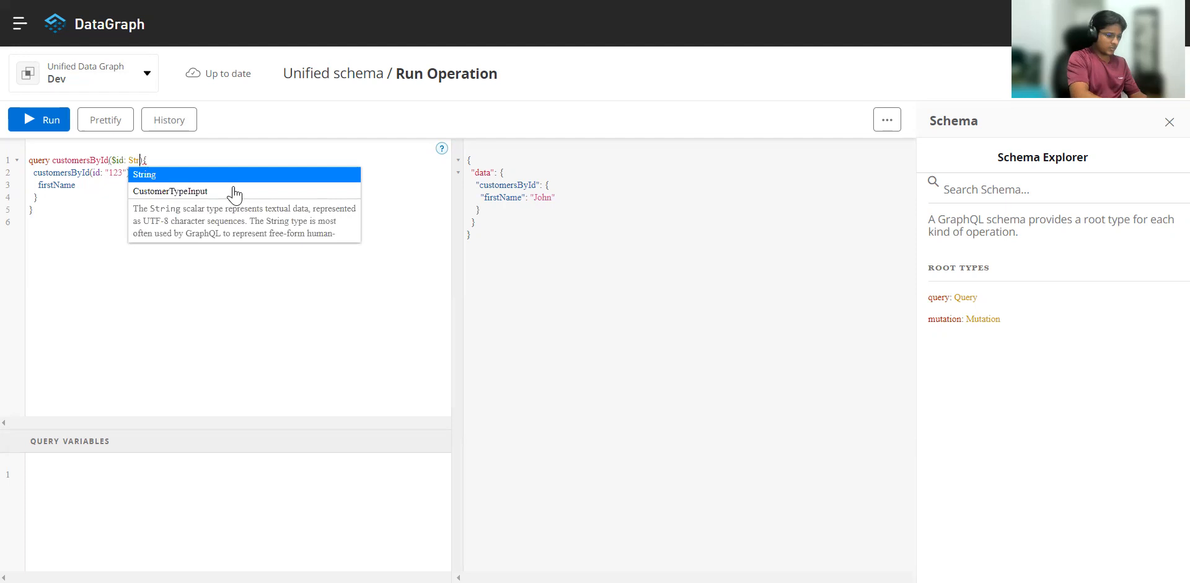
left_click(145, 176)
Replace the hard-coded id argument of the customersById field with the $id variable
double_click(119, 160)
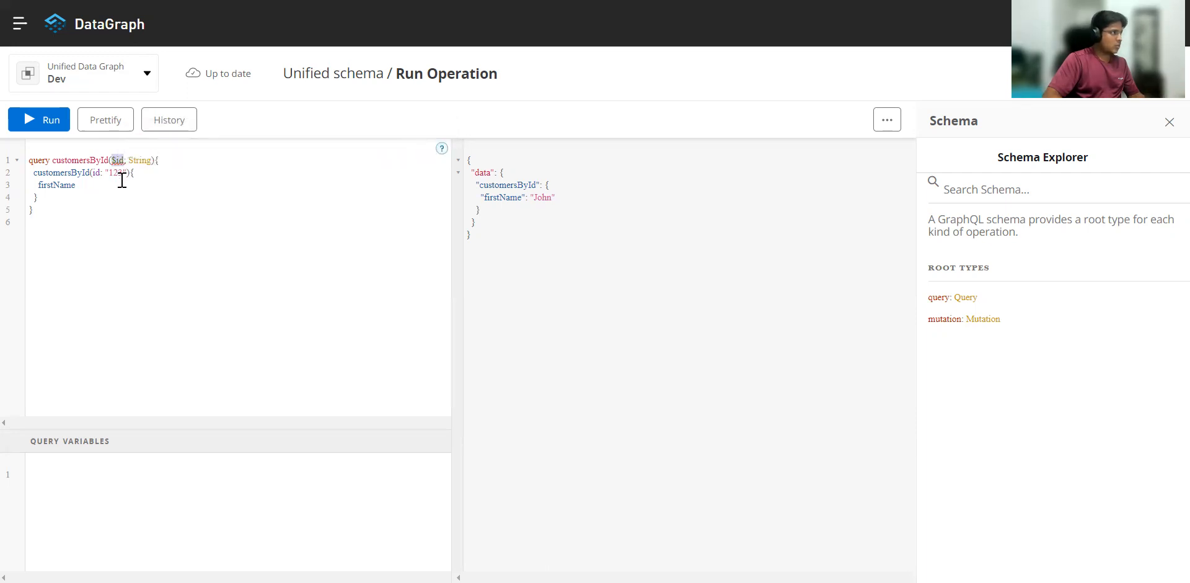
left_click_drag(107, 172, 122, 174)
type("$id")
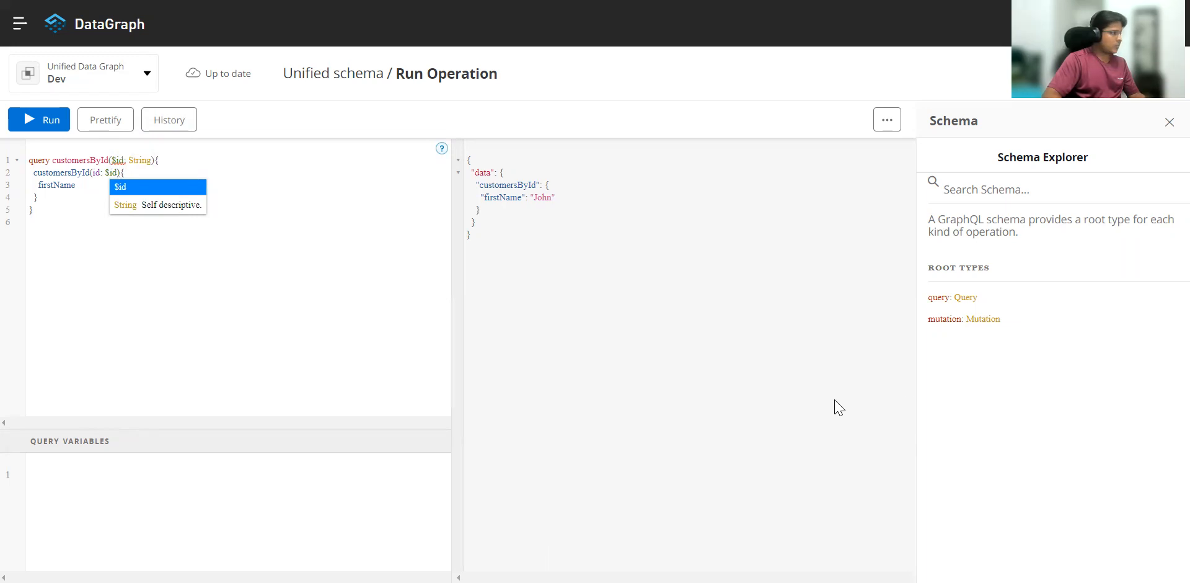
Define "id" in the query variables as a JSON object holding the customer ID, and run the query
type("{")
key("Return")
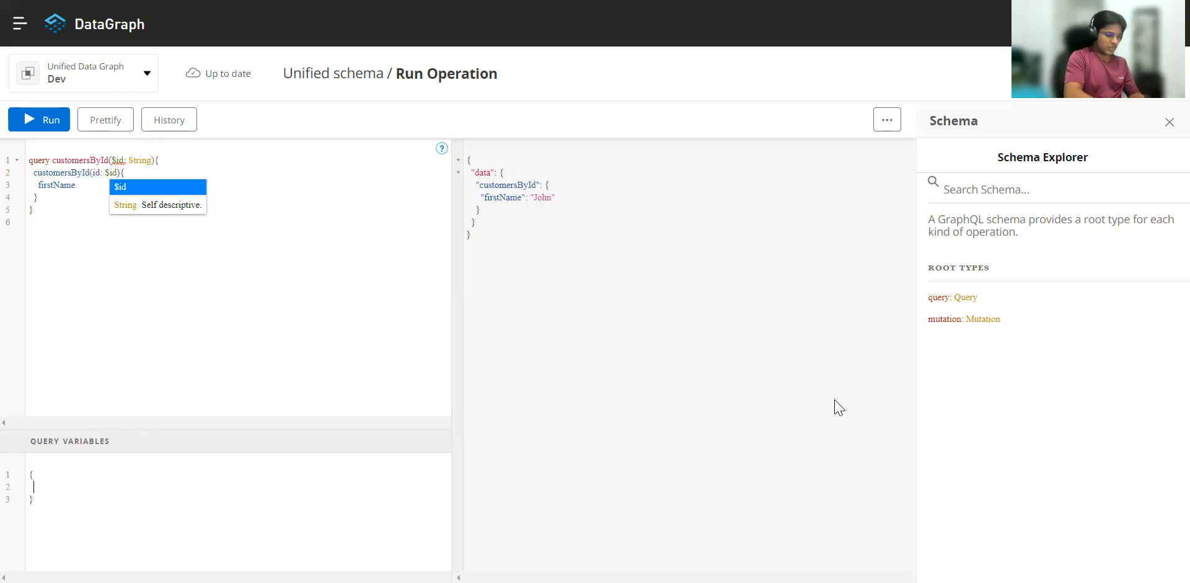
type("\"")
key("Return")
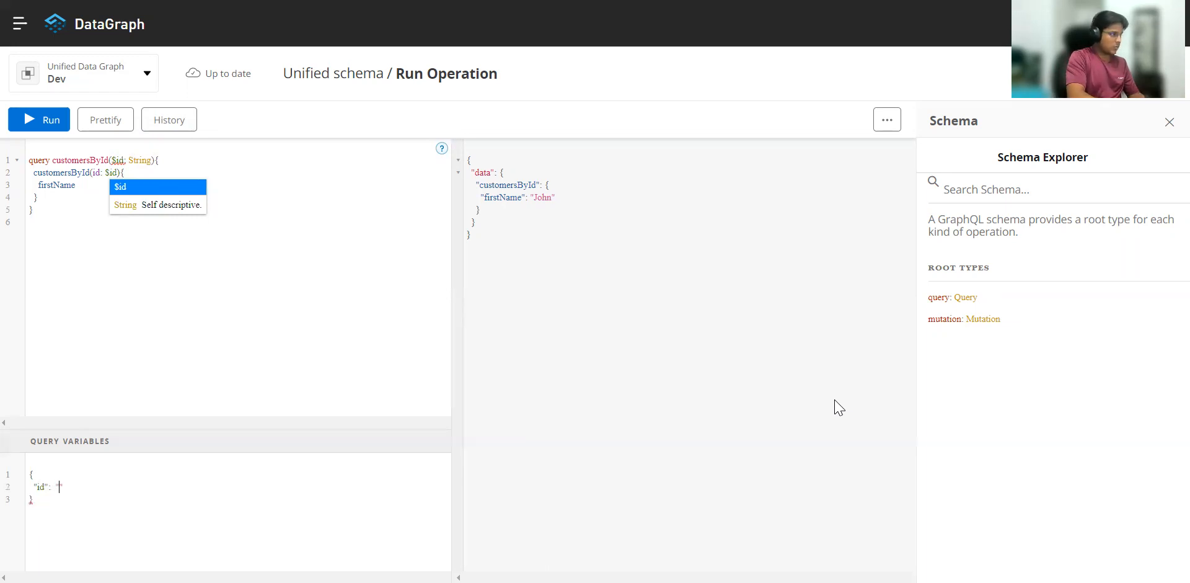
type("123")
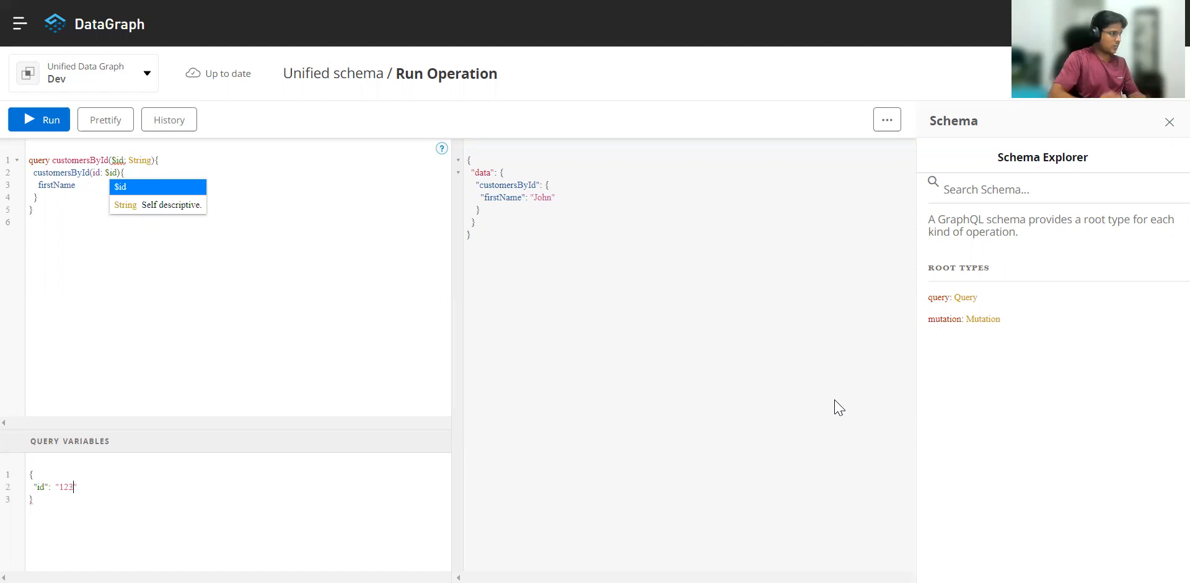
left_click(260, 291)
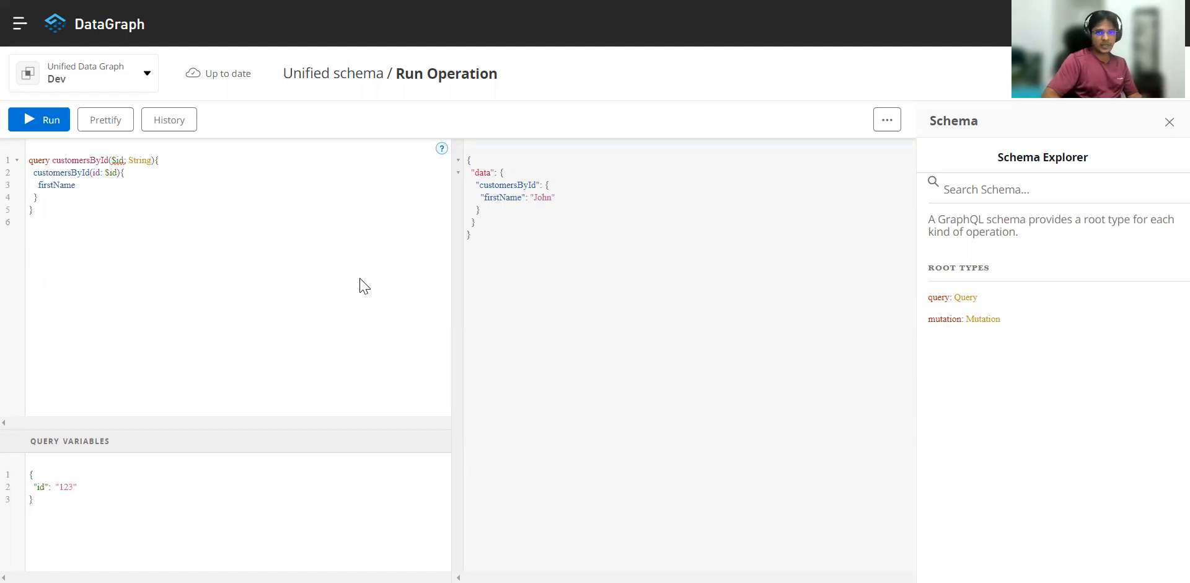
left_click(38, 124)
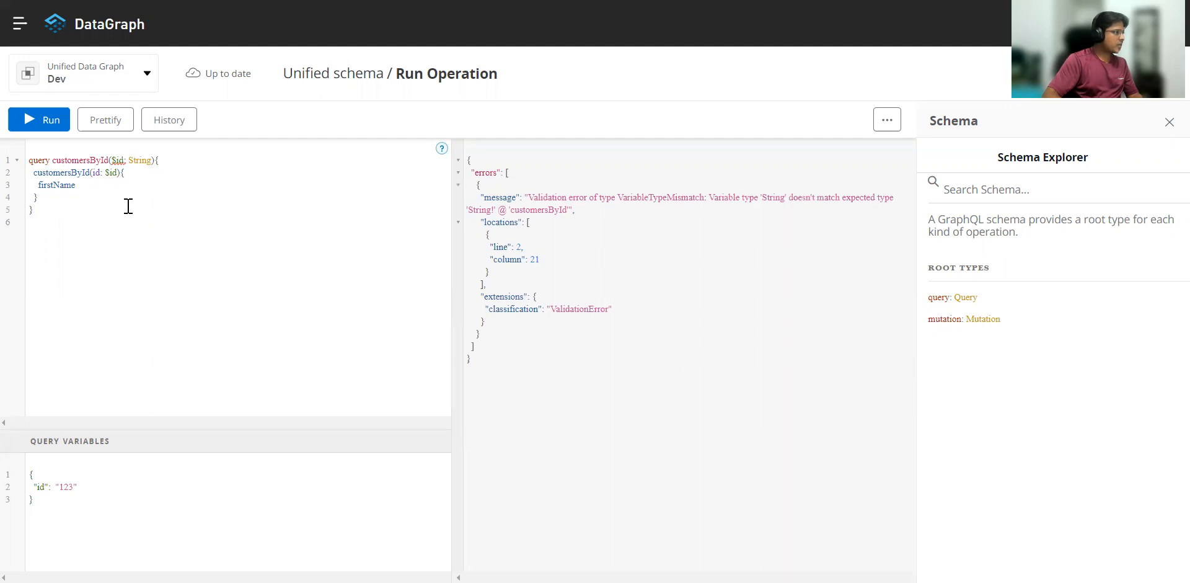
Make the $id variable required by changing its type to String!, and run the query again
mouse_move(120, 161)
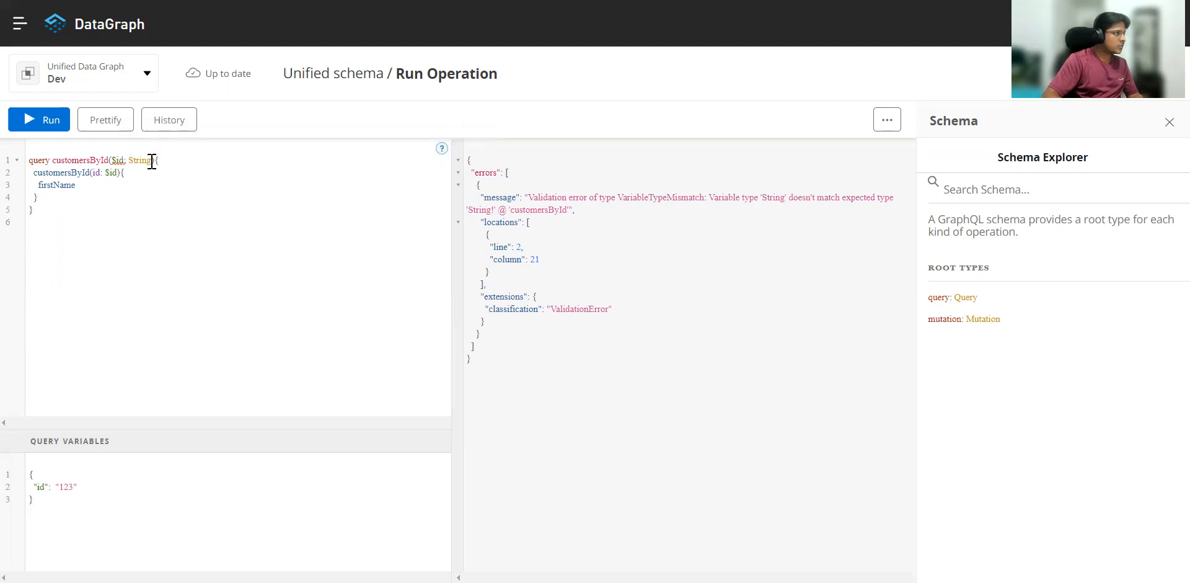
left_click(152, 160)
type("!")
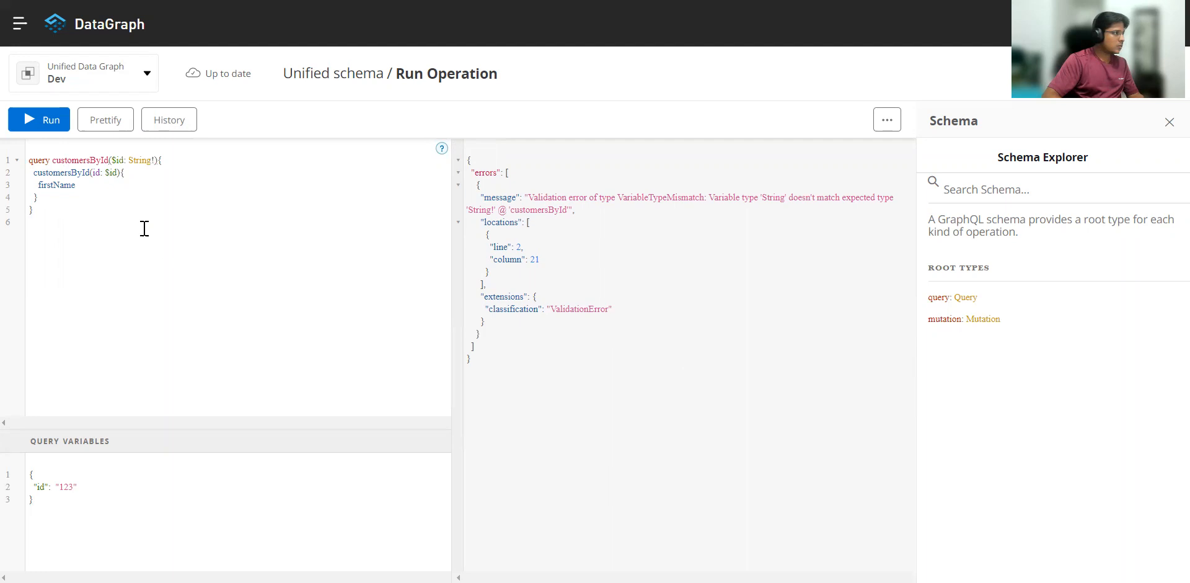
left_click(47, 122)
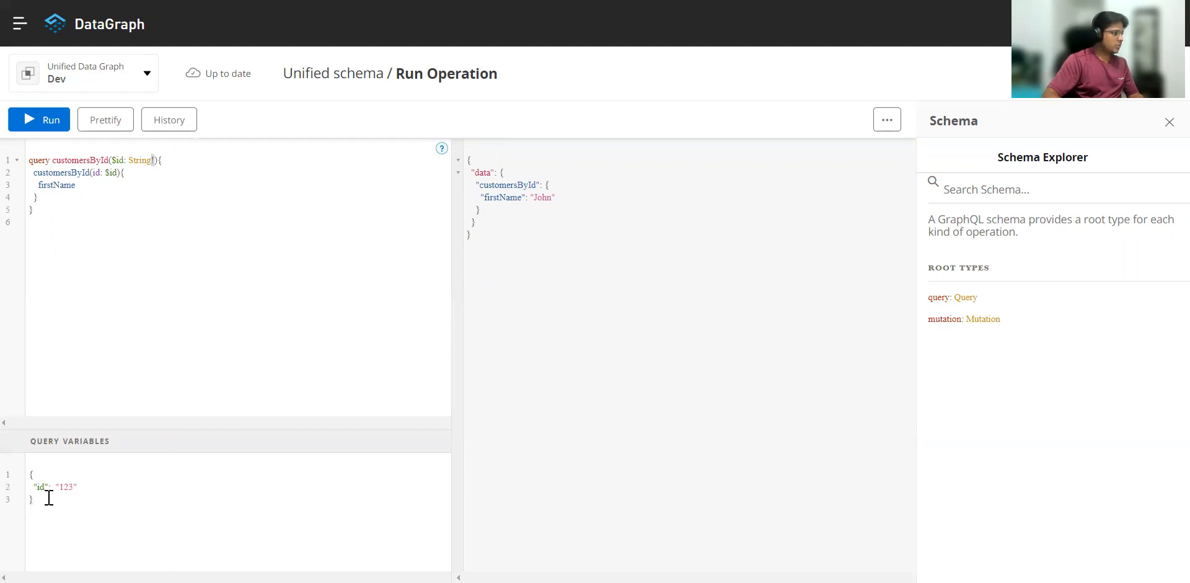
Clear the customersById query from the operation editor
key("ctrl+a")
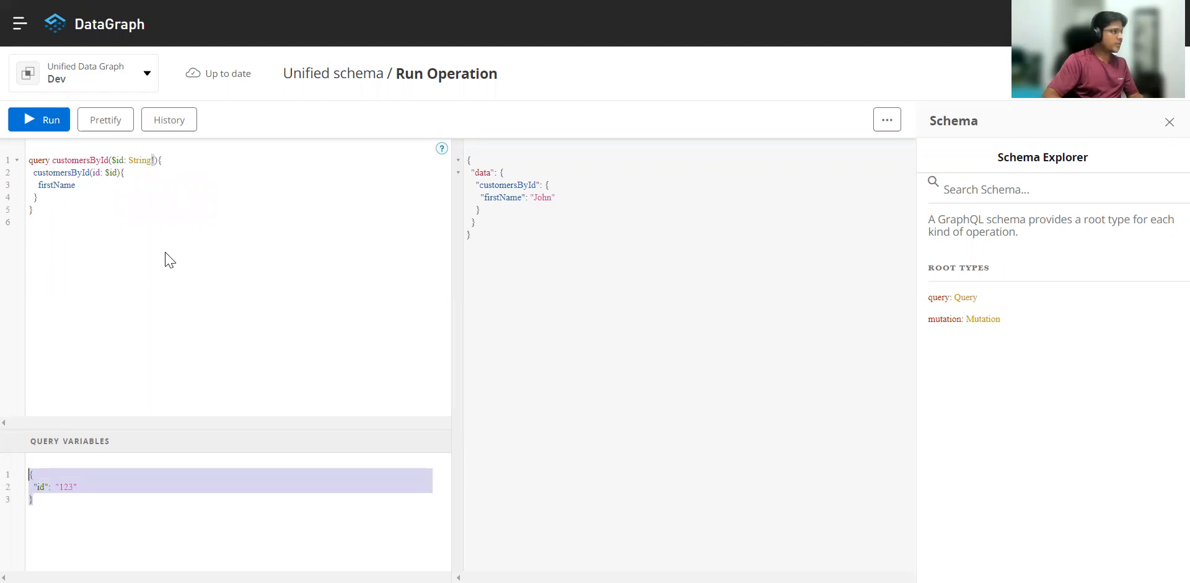
left_click_drag(23, 200, 13, 166)
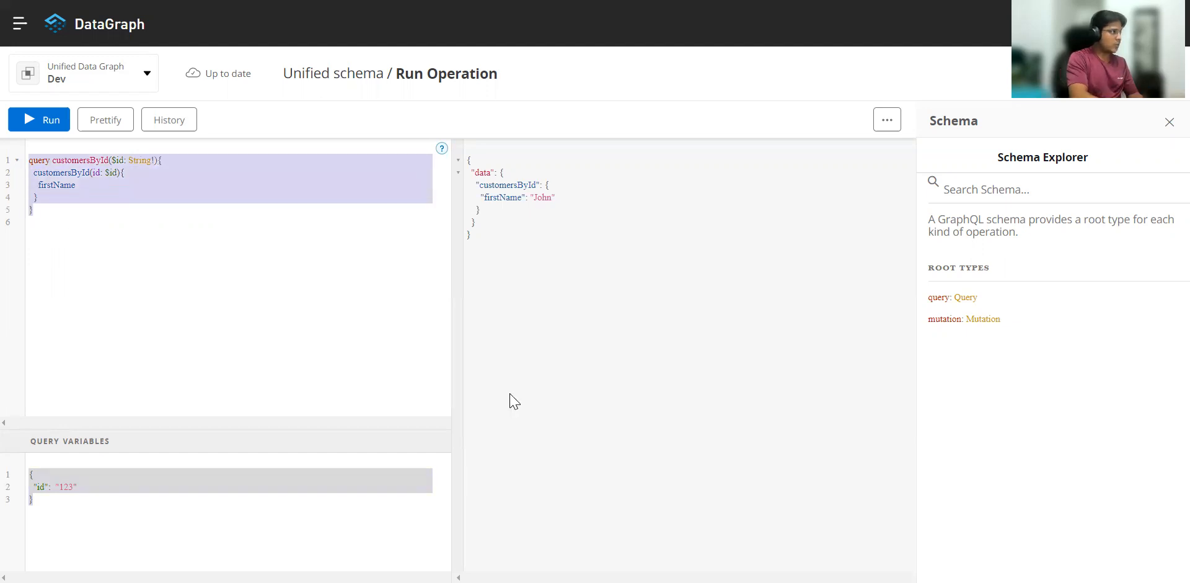
key("BackSpace")
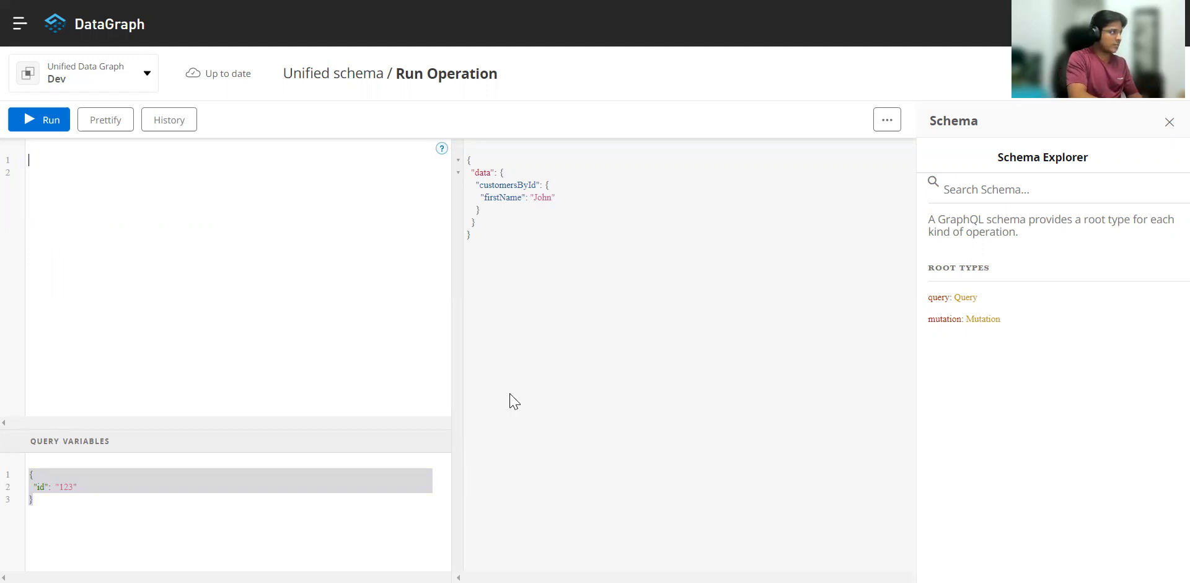
Start a mutation operation and add the createCustomers field to it
key("ctrl+space")
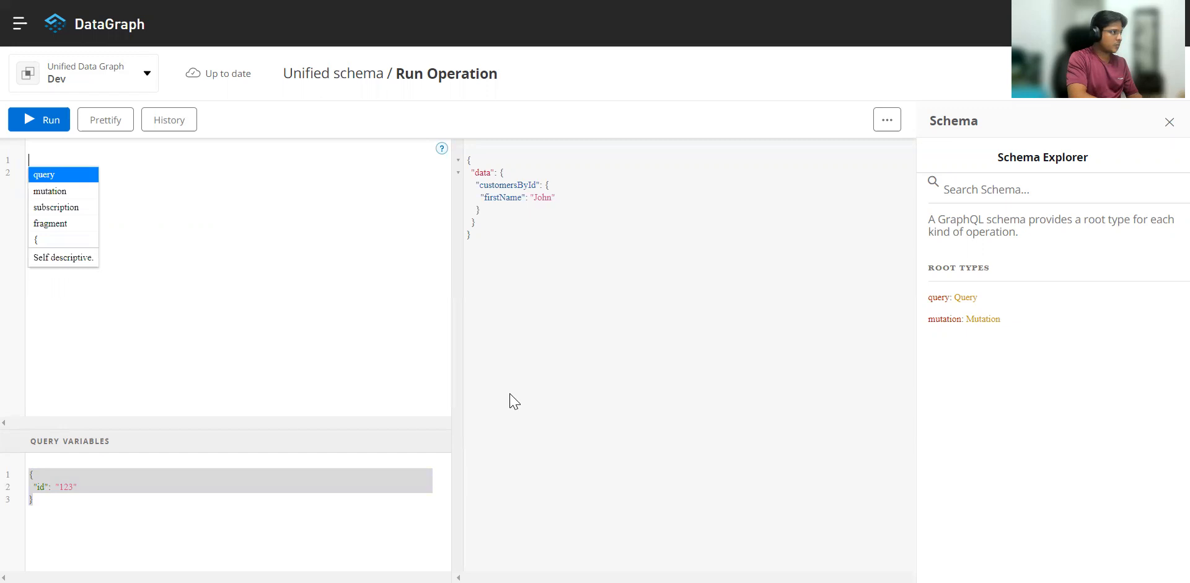
left_click(58, 192)
type("{")
key("Return")
key("ctrl+space")
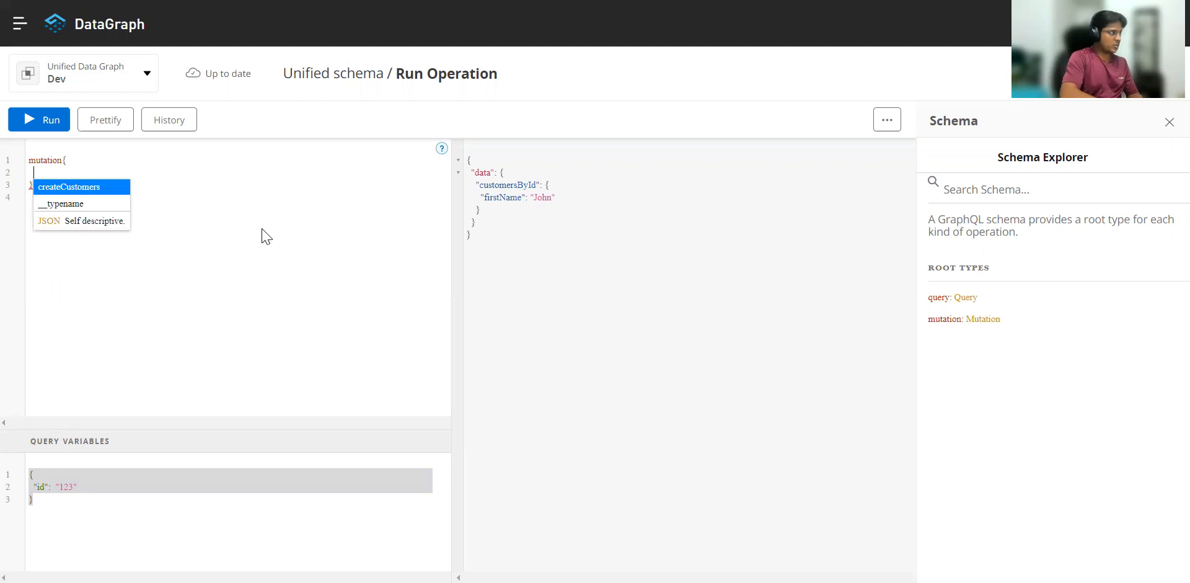
left_click(82, 194)
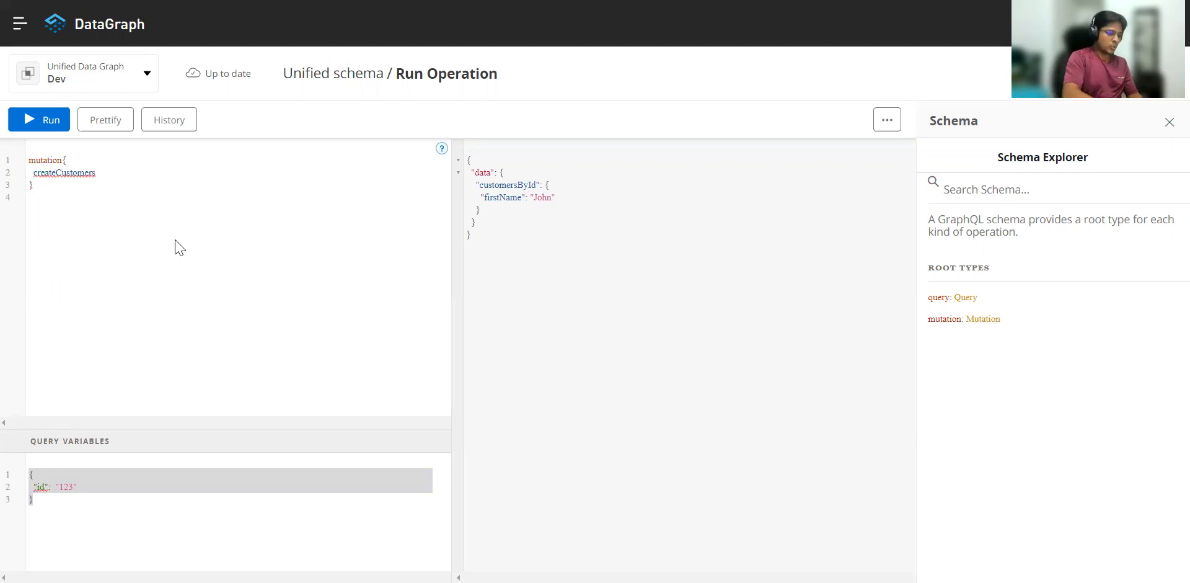
Give createCustomers an input argument with an empty object as its value
type("(")
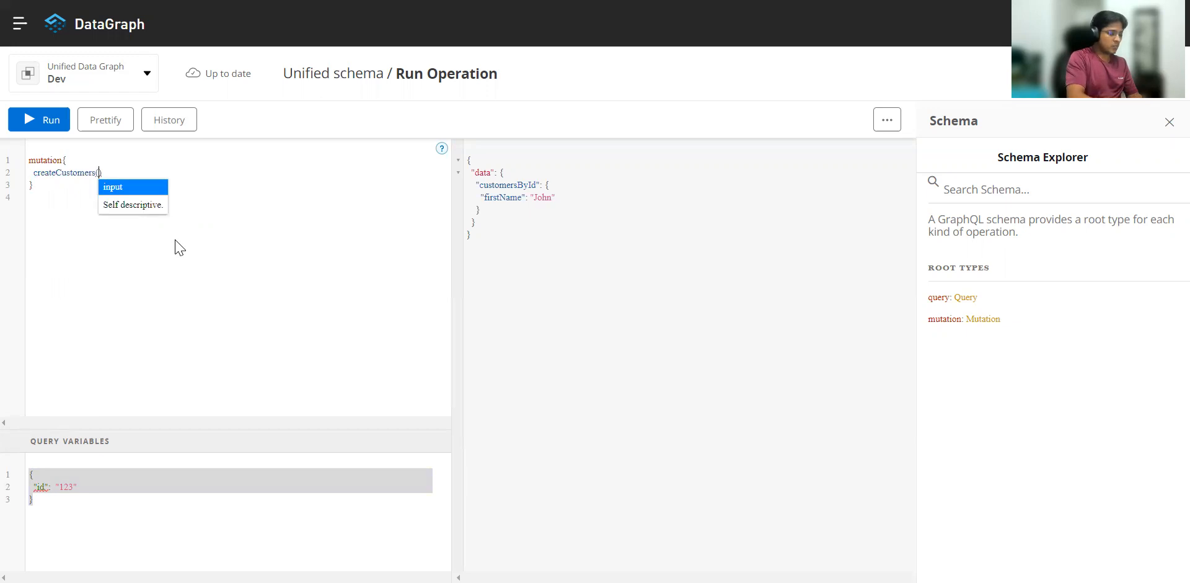
key("Return")
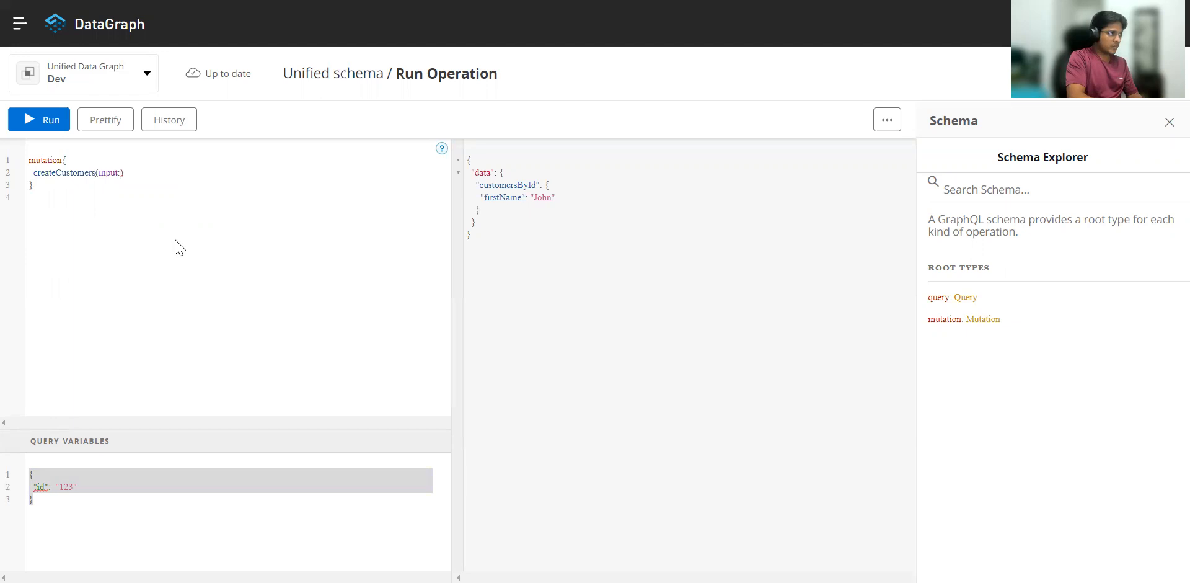
type(":{")
key("Return")
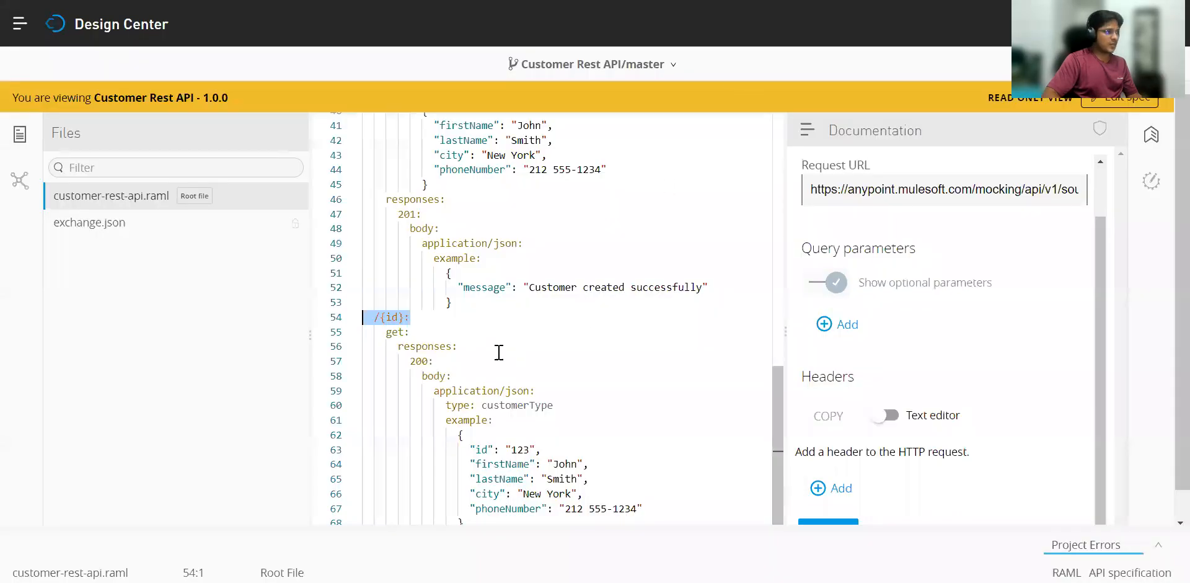
In the Customer Rest API specification in Design Center, copy the JSON example of the post request body
scroll(496, 348, "up", 2)
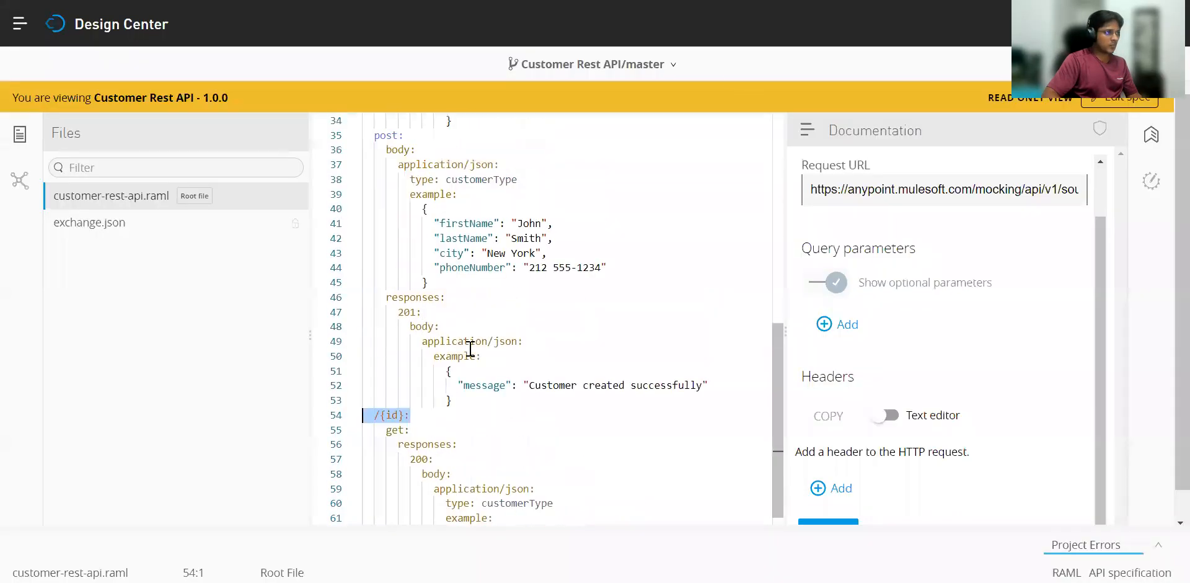
scroll(470, 349, "up", 1)
left_click_drag(435, 331, 333, 261)
key("ctrl+c")
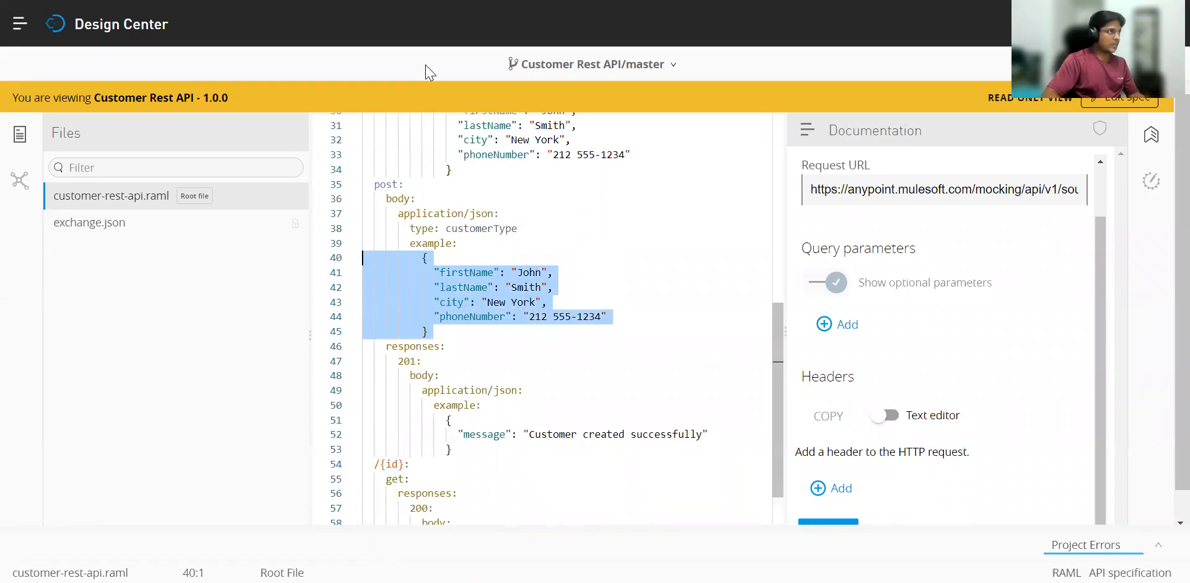
Back in DataGraph, paste the example JSON into the input argument and remove the duplicate outer braces
left_click(429, 0)
key("ctrl+v")
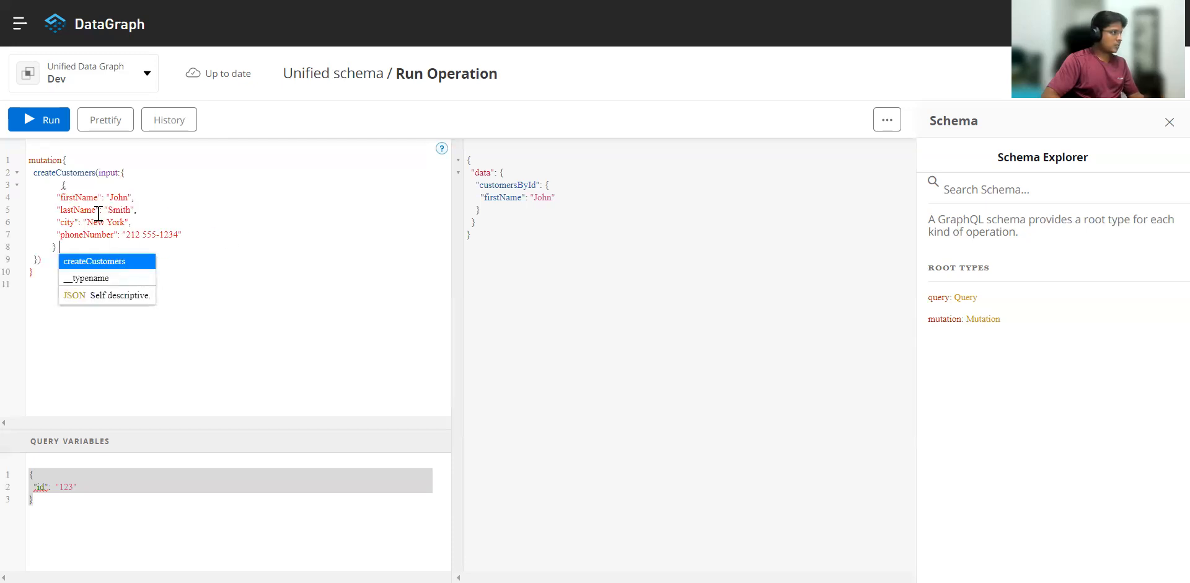
left_click(145, 175)
key("BackSpace")
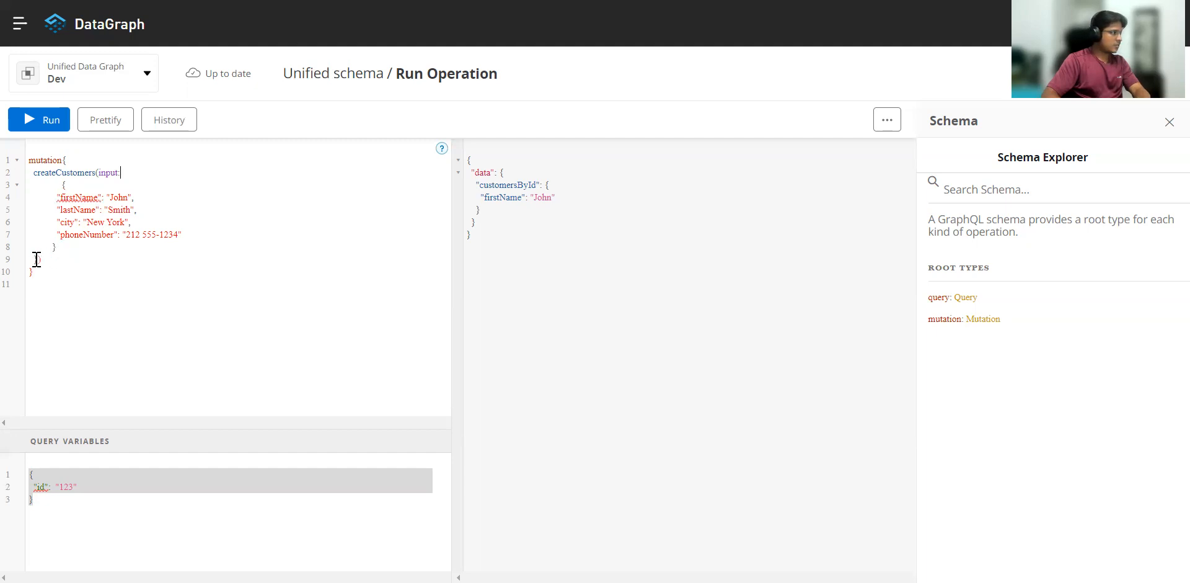
Remove the quotation marks around the firstName and lastName keys of the input object
mouse_move(63, 197)
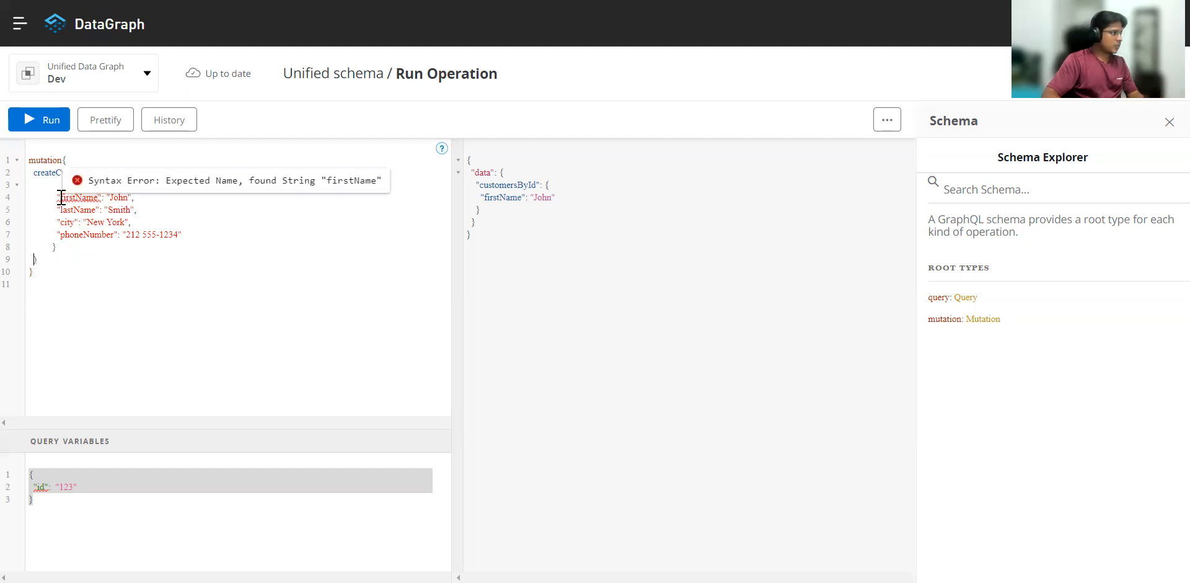
left_click(62, 198)
key("BackSpace")
left_click(98, 198)
key("BackSpace")
left_click(101, 210)
key("BackSpace")
left_click(59, 210)
key("BackSpace")
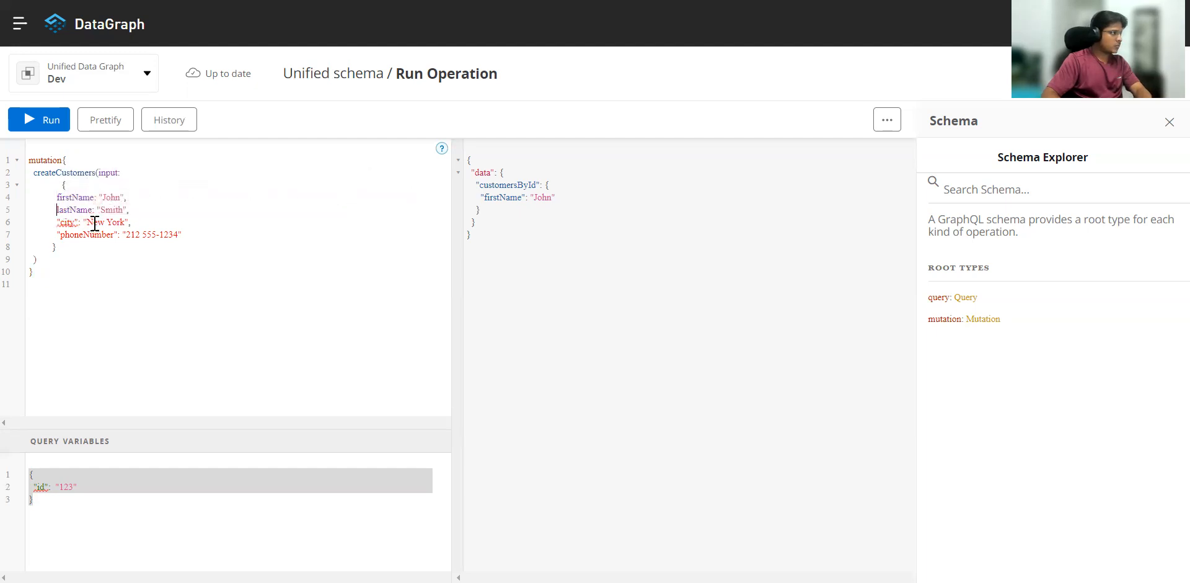
Remove the quotation marks around the city and phoneNumber keys of the input object
left_click(79, 222)
key("BackSpace")
left_click(58, 222)
key("Delete")
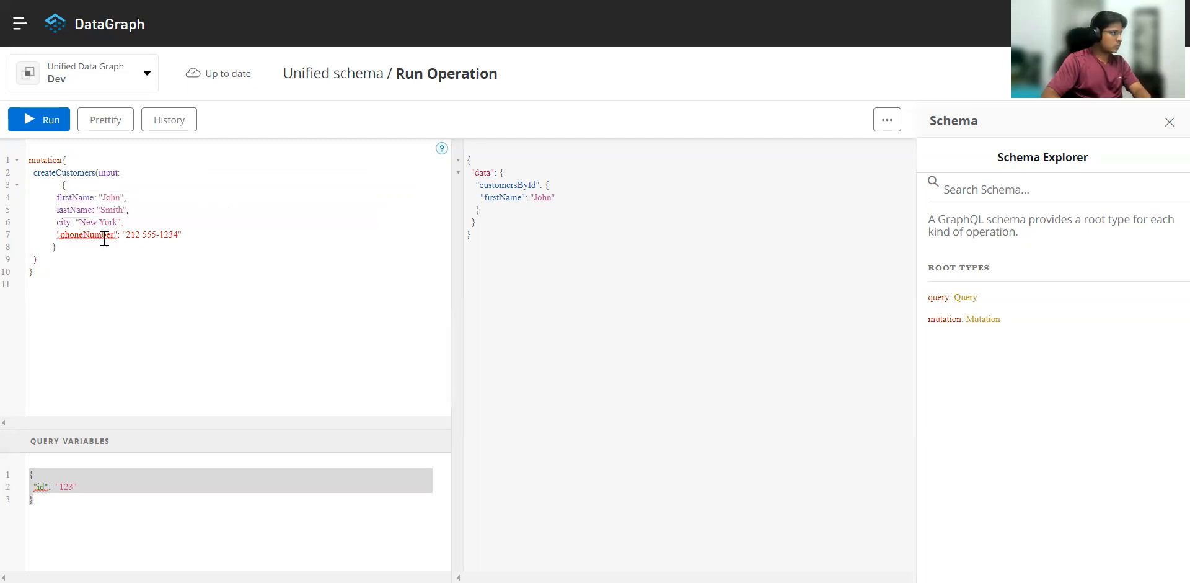
left_click(118, 235)
key("BackSpace")
left_click(60, 236)
key("Delete")
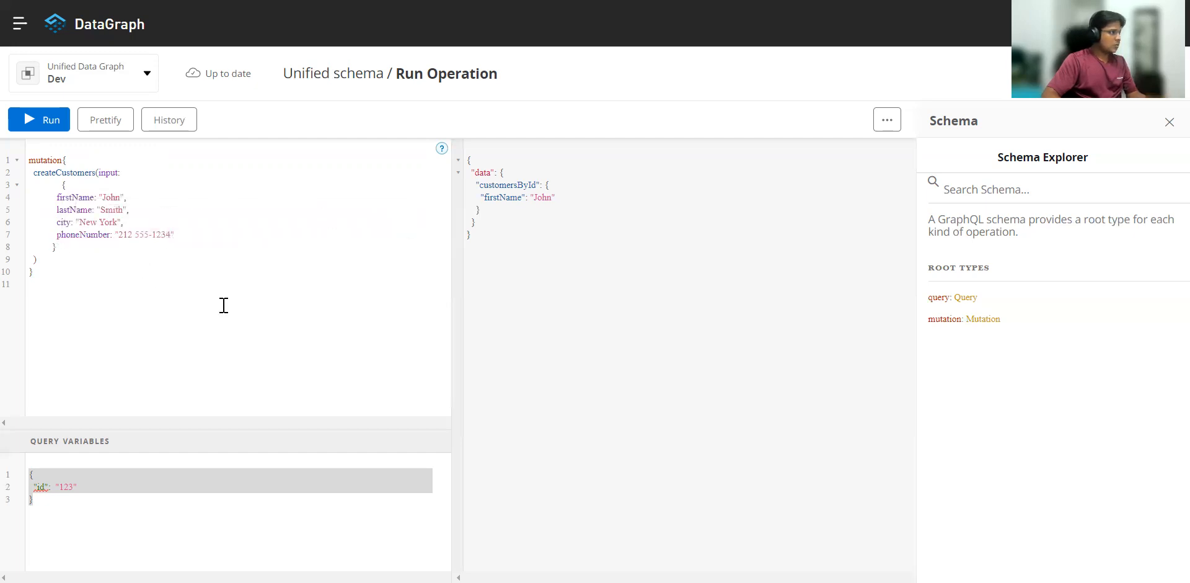
Run the createCustomers mutation, review its response, and open the operation history
left_click(40, 124)
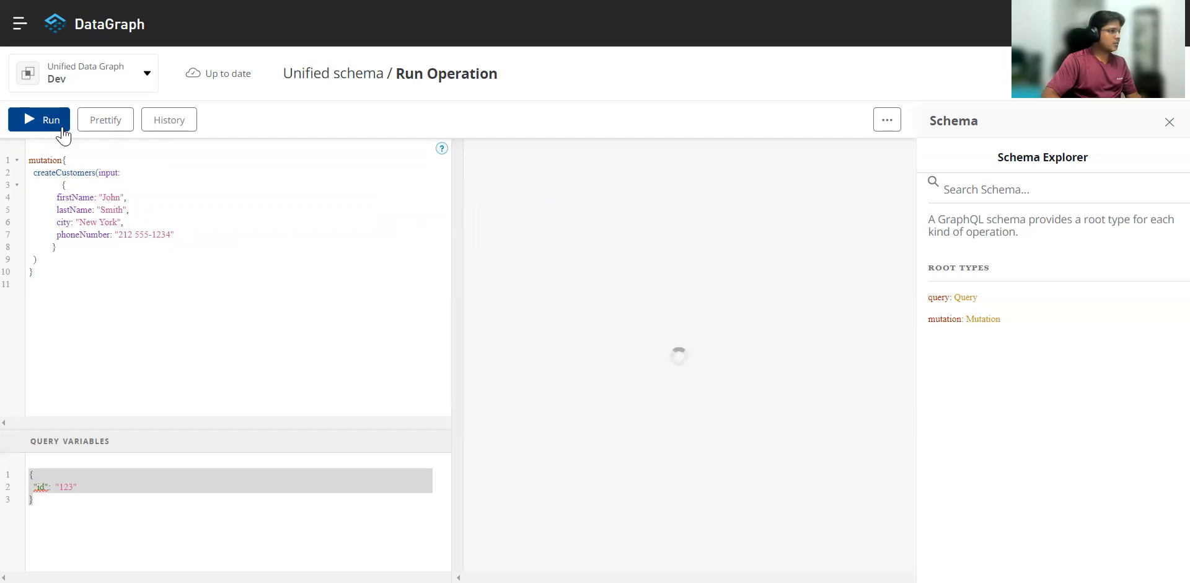
left_click_drag(482, 238, 446, 160)
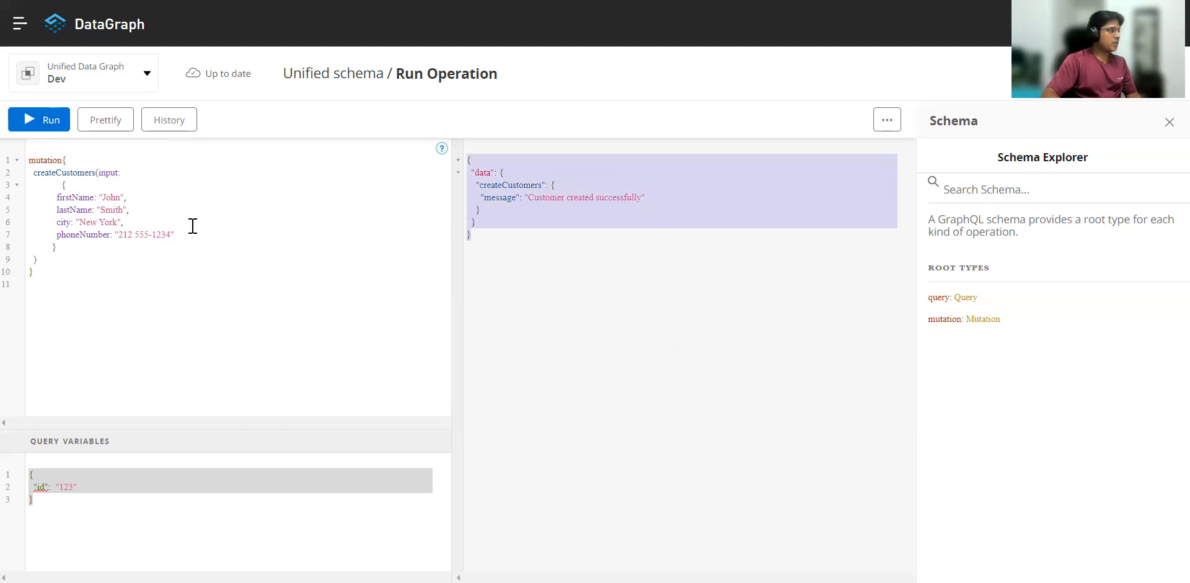
left_click(174, 127)
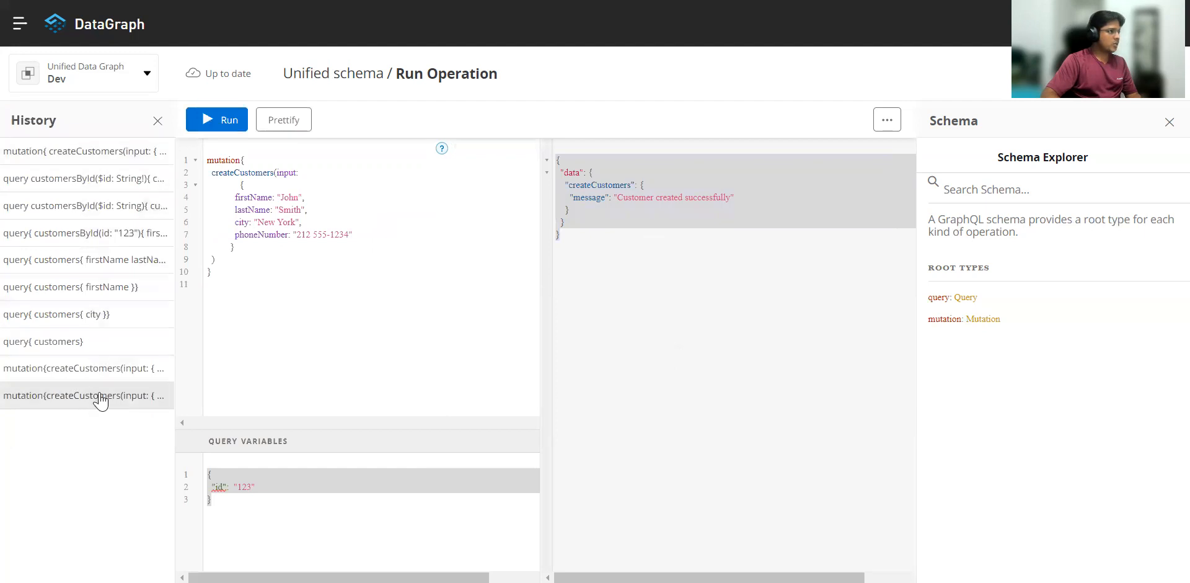
Trace the response time of the createCustomers mutation by running it again, and view the unified schema response logs
left_click(888, 124)
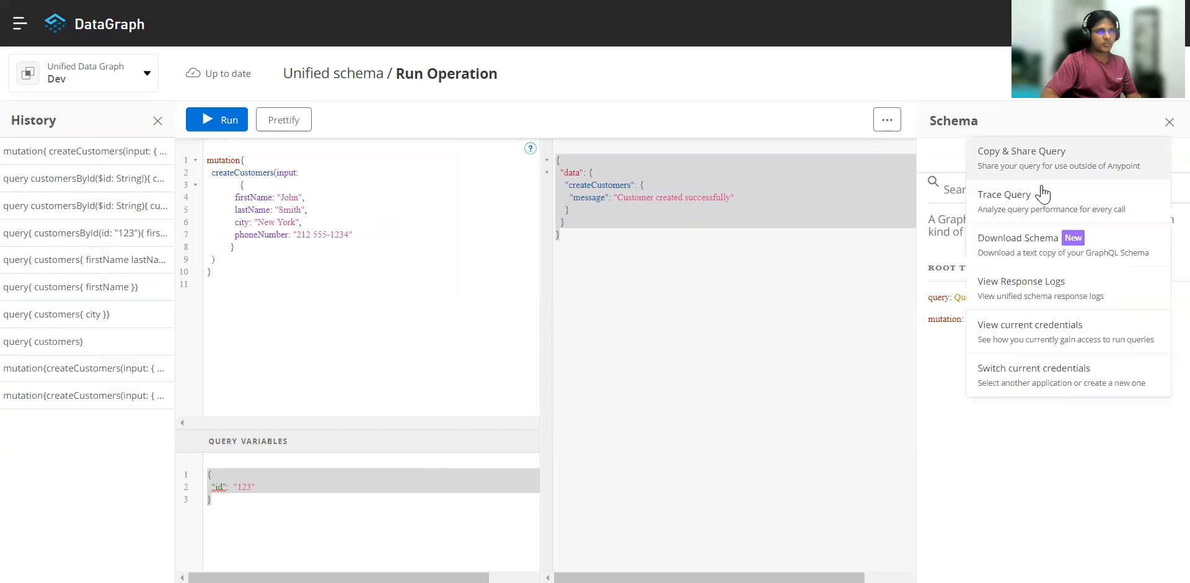
left_click(1007, 197)
left_click(590, 521)
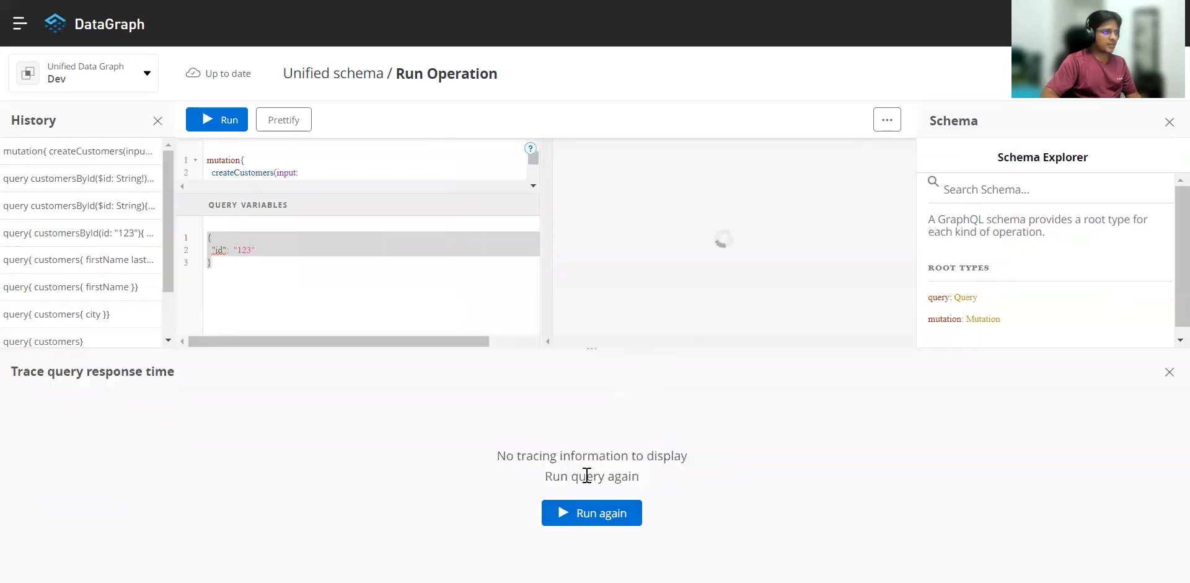
mouse_move(74, 490)
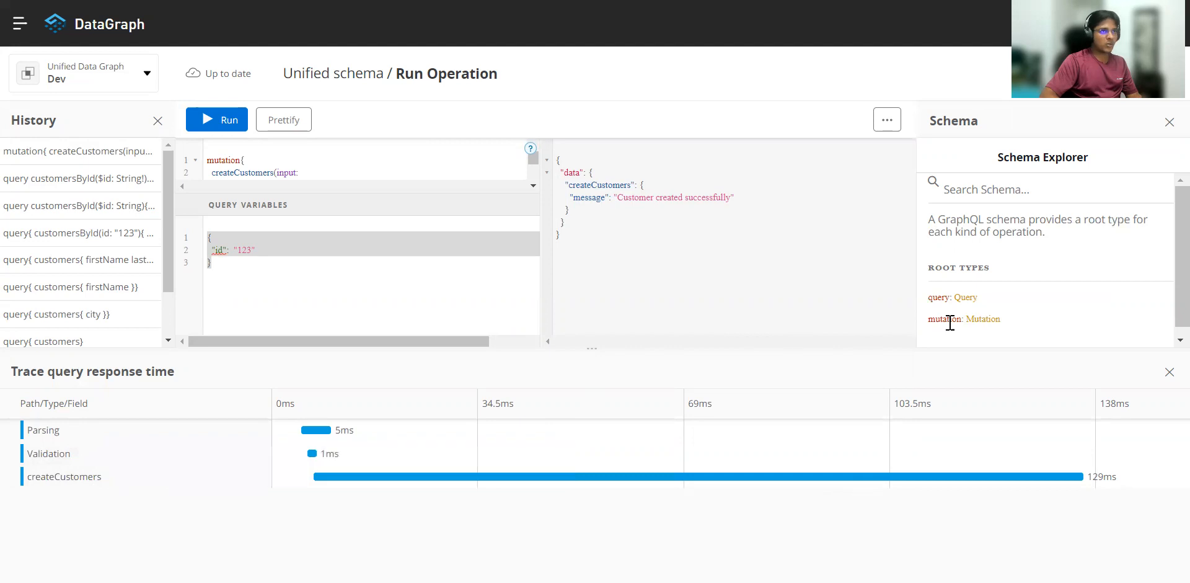
left_click(885, 127)
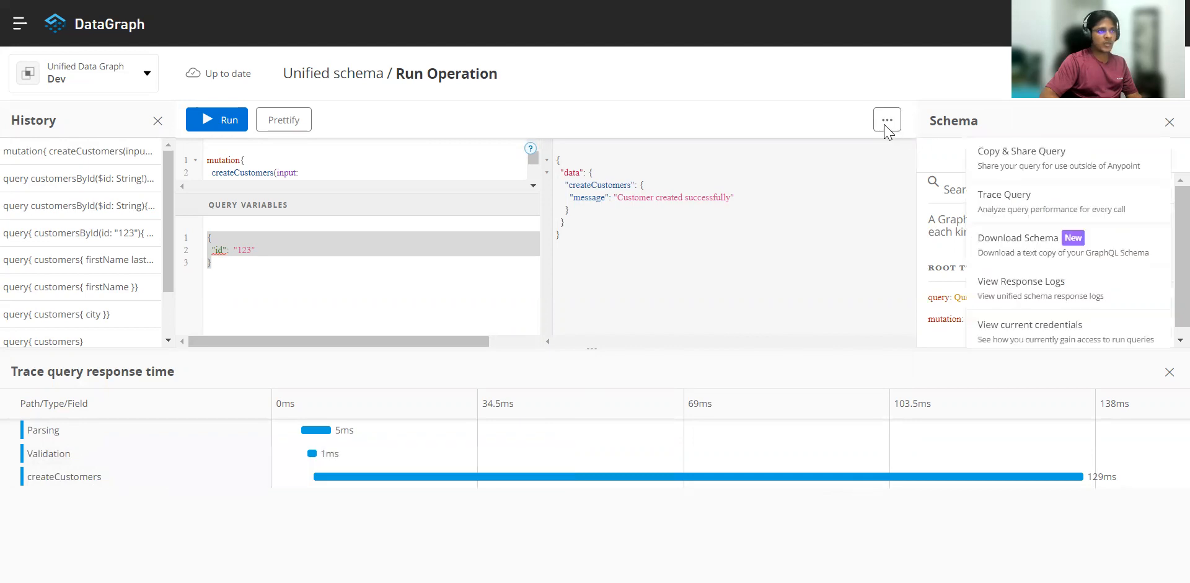
left_click(1020, 301)
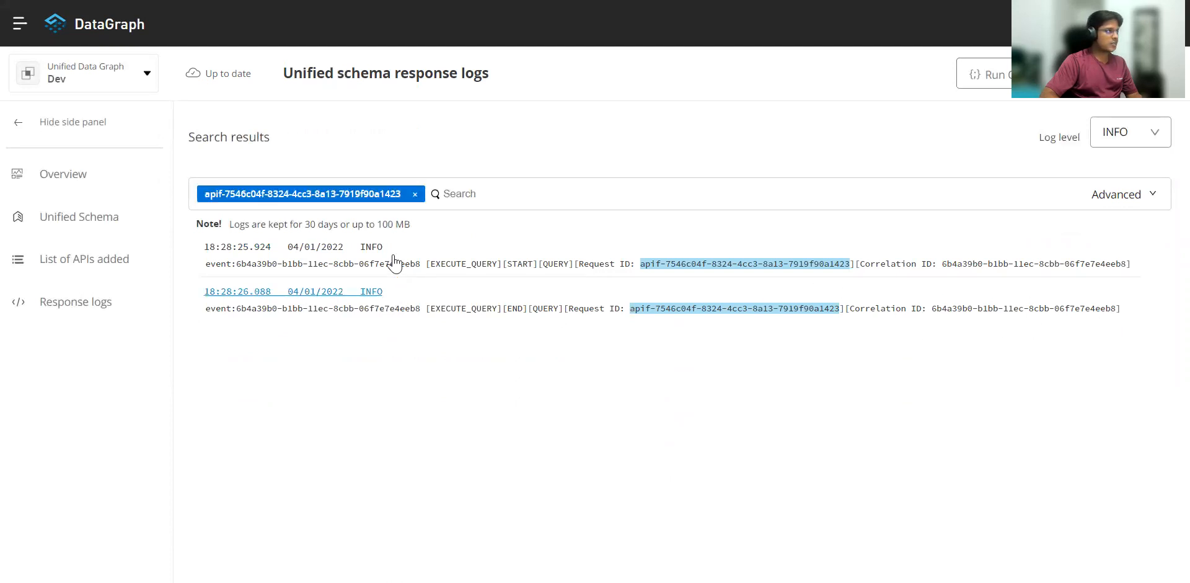
Switch to API Manager and review the DataGraph administration settings, the contracts and the consumer endpoint
left_click(20, 27)
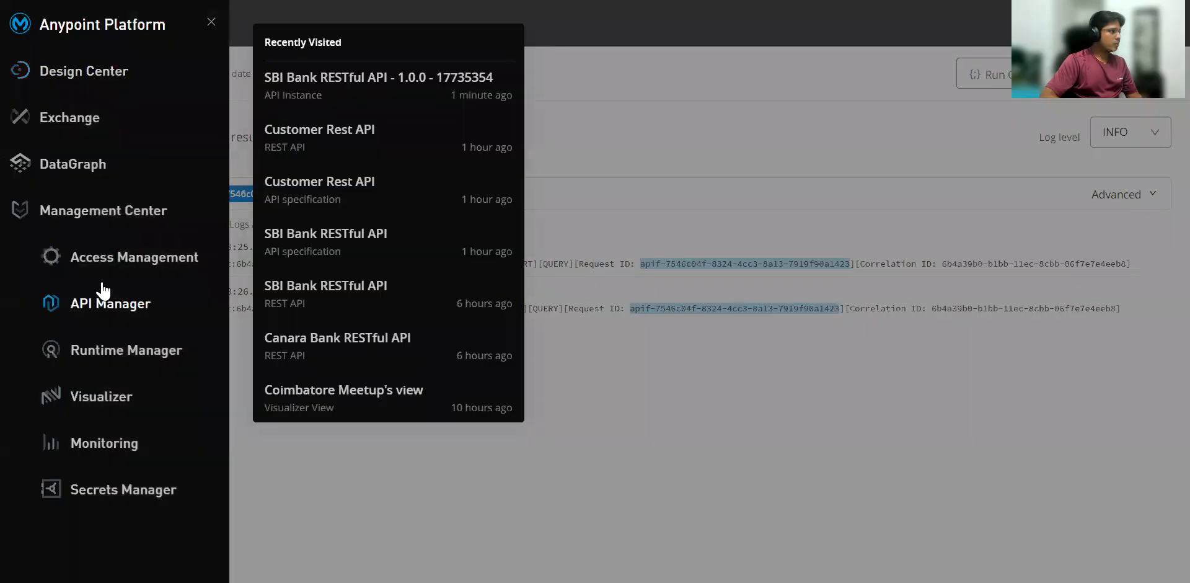
left_click(114, 310)
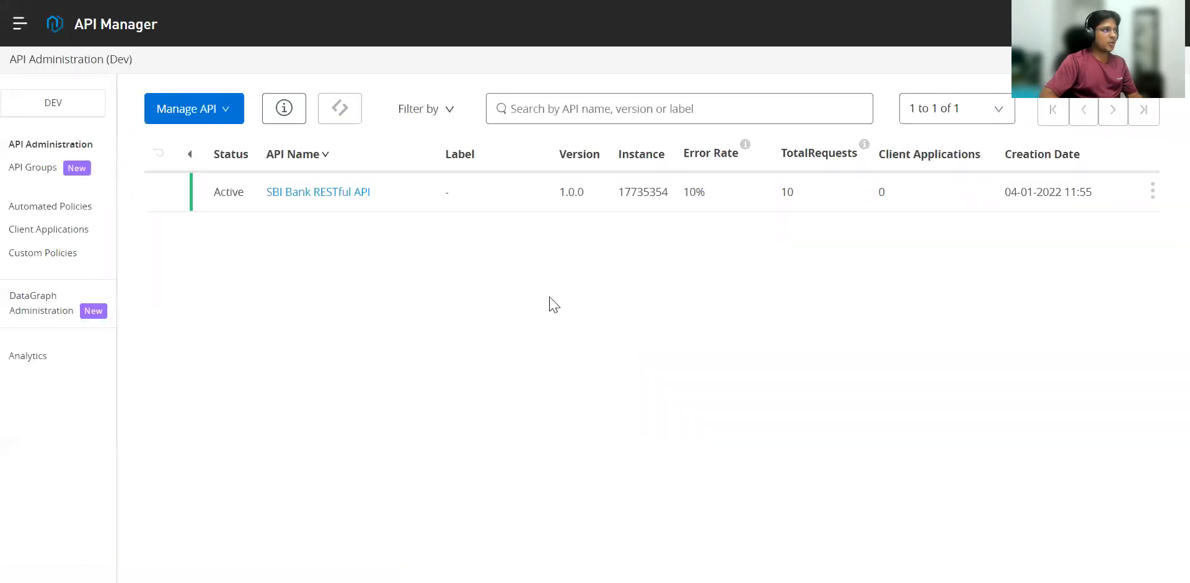
left_click(39, 312)
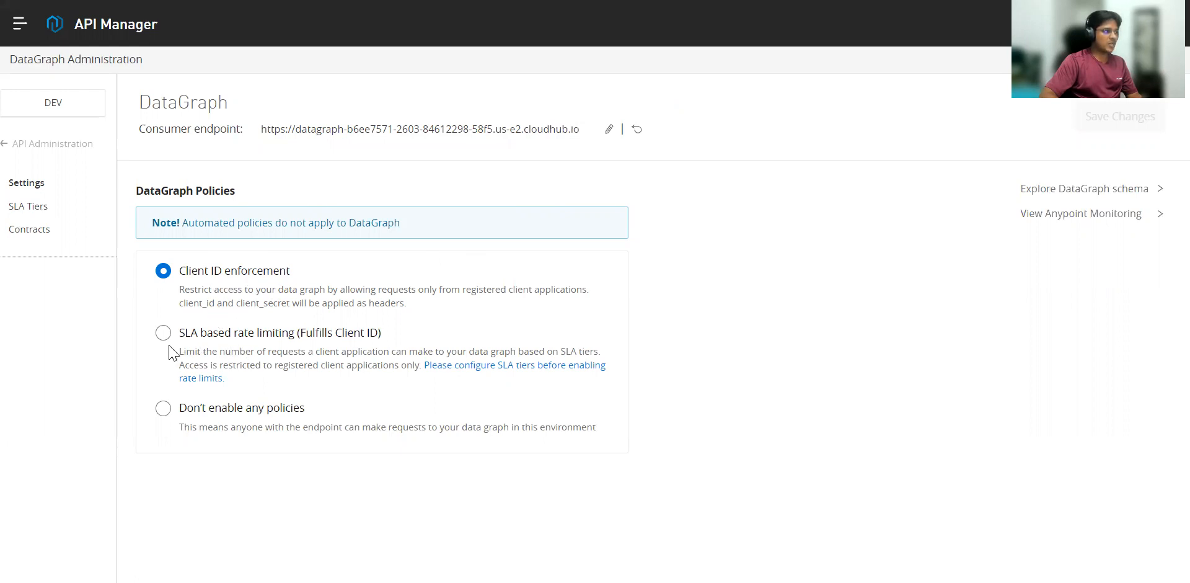
left_click(30, 231)
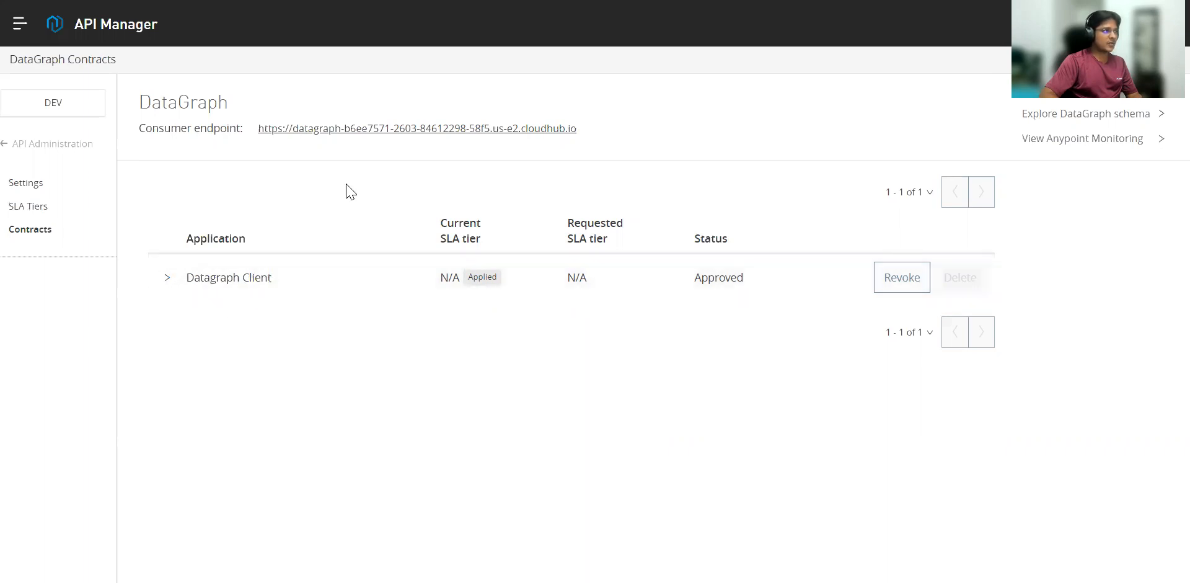
left_click_drag(583, 130, 270, 134)
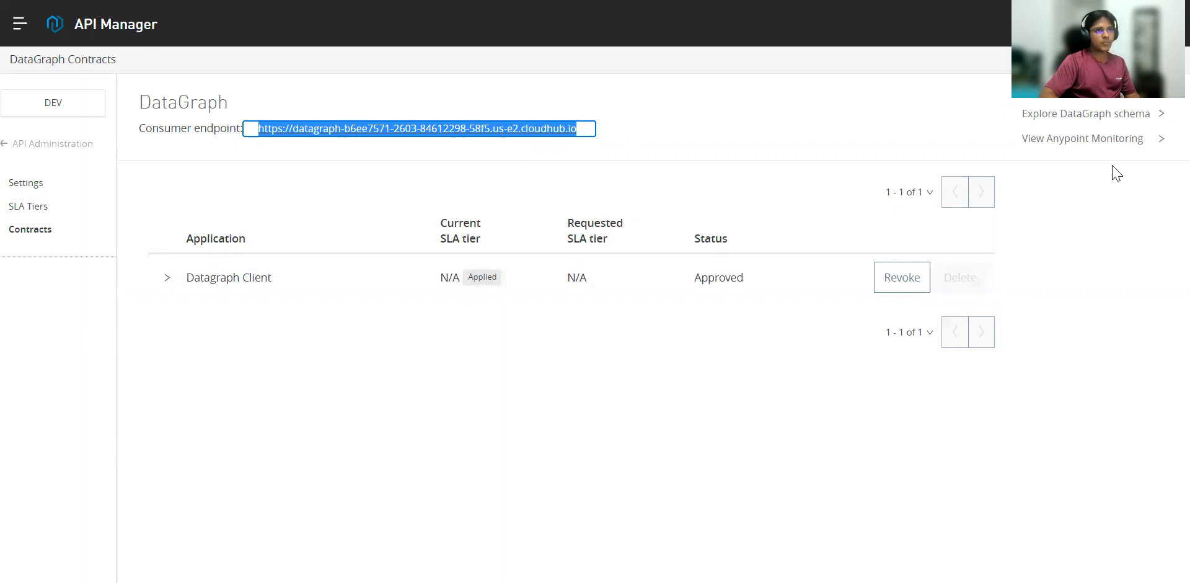
View the DataGraph dashboard in Anypoint Monitoring, examining requests by client application and the overview charts
left_click(1069, 141)
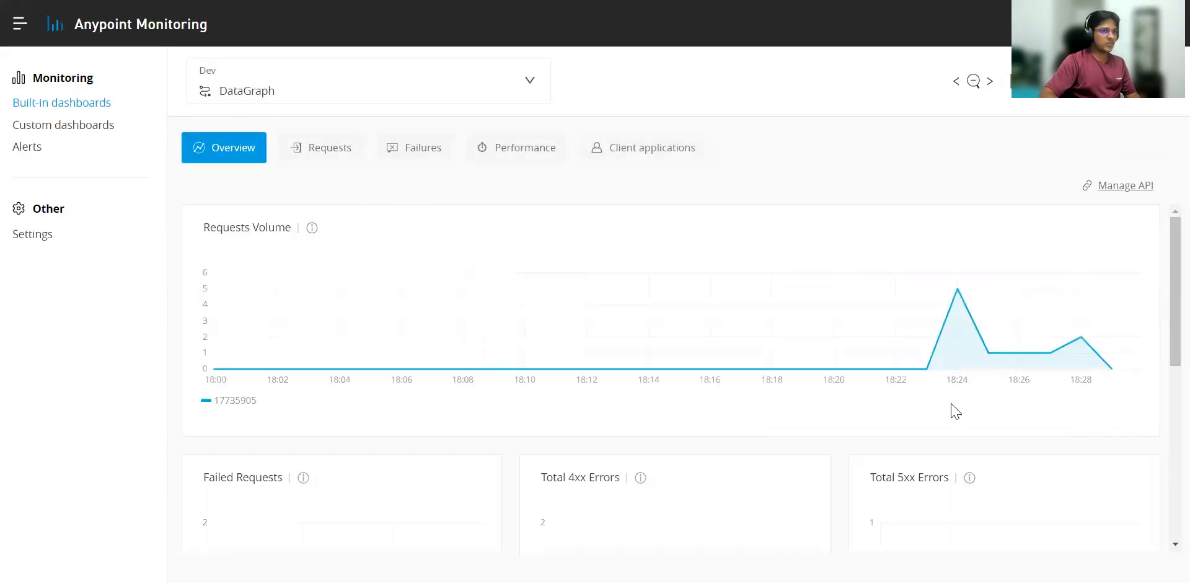
scroll(651, 398, "down", 3)
left_click(639, 152)
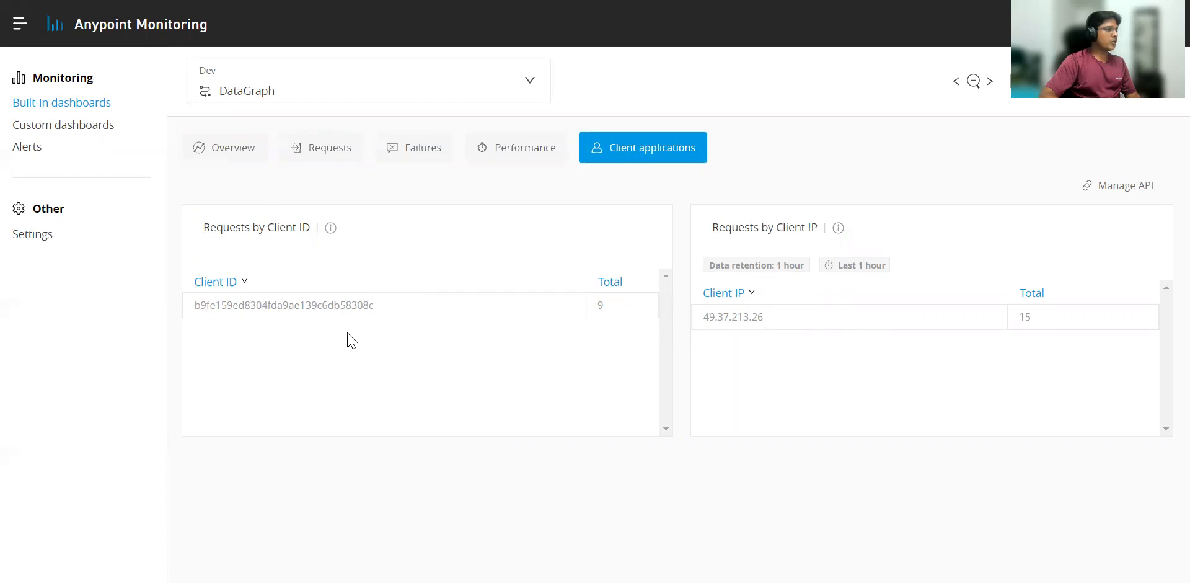
left_click(229, 154)
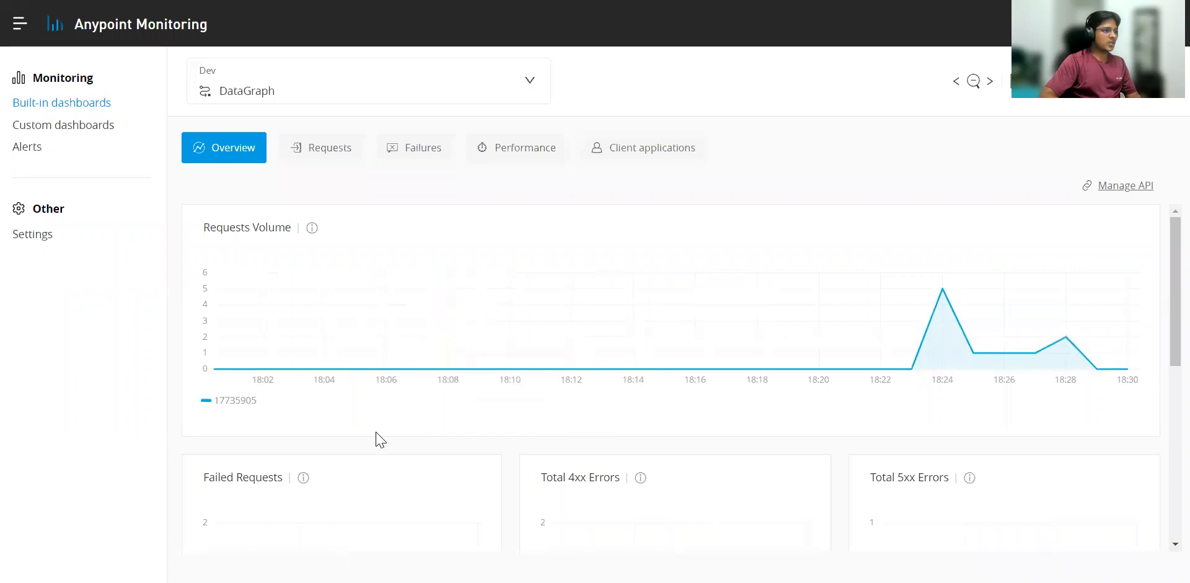
scroll(381, 426, "down", 2)
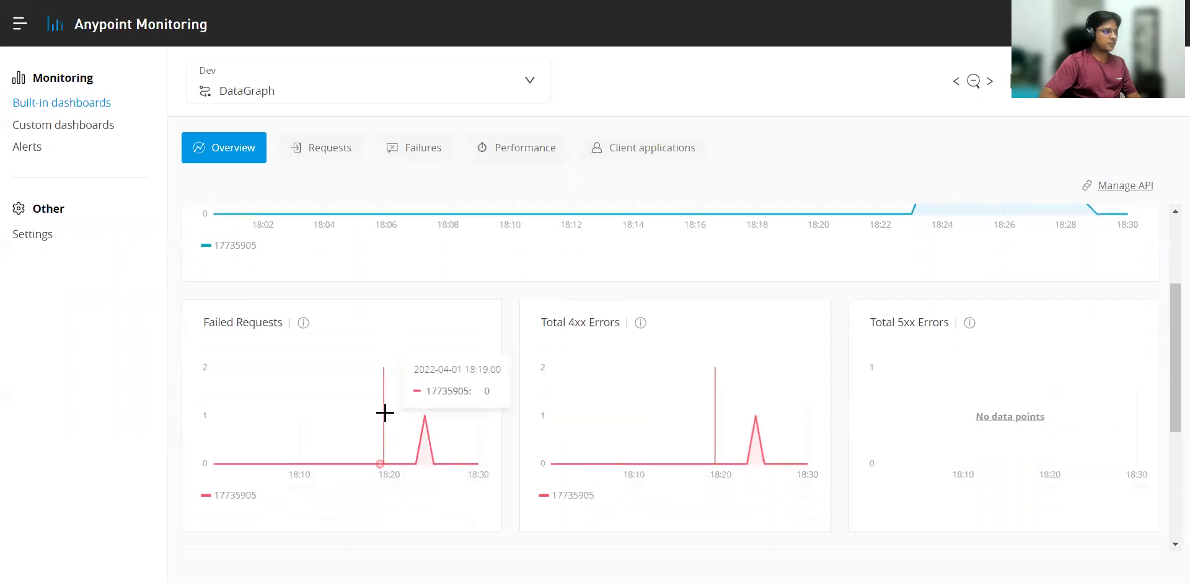